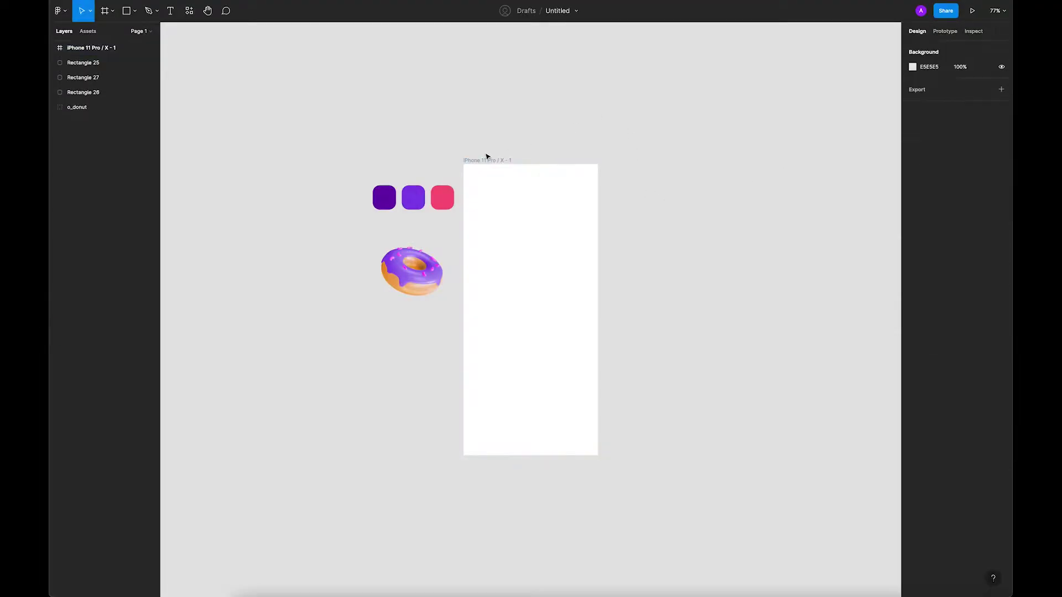
# Shift the iPhone frame right, fill it with the middle square's purple #7B4CDF, and round its corners to 48
pyautogui.moveTo(486, 157); pyautogui.dragTo(511, 158)
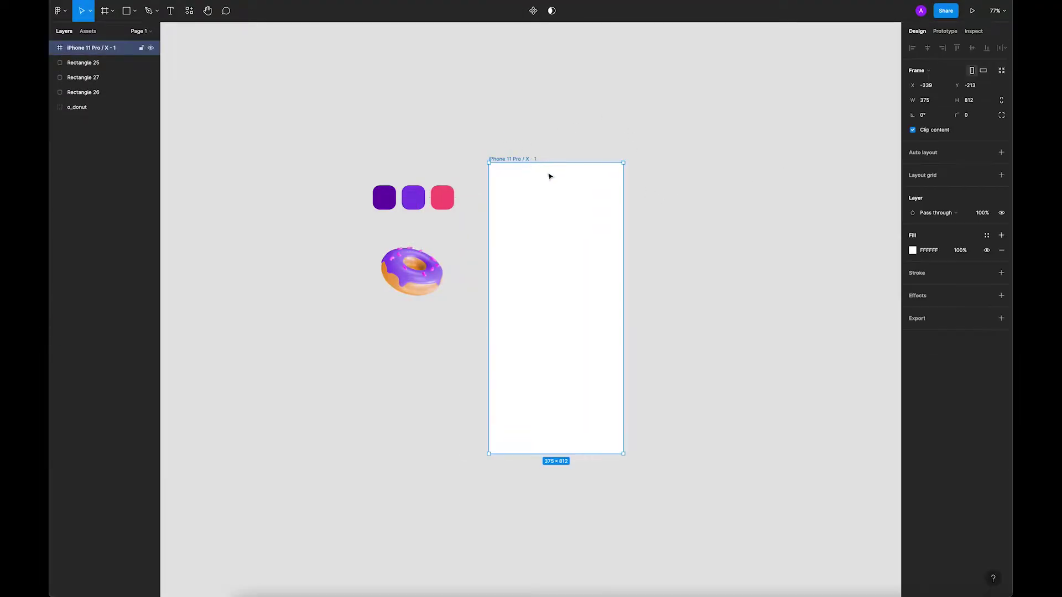
pyautogui.press('i')
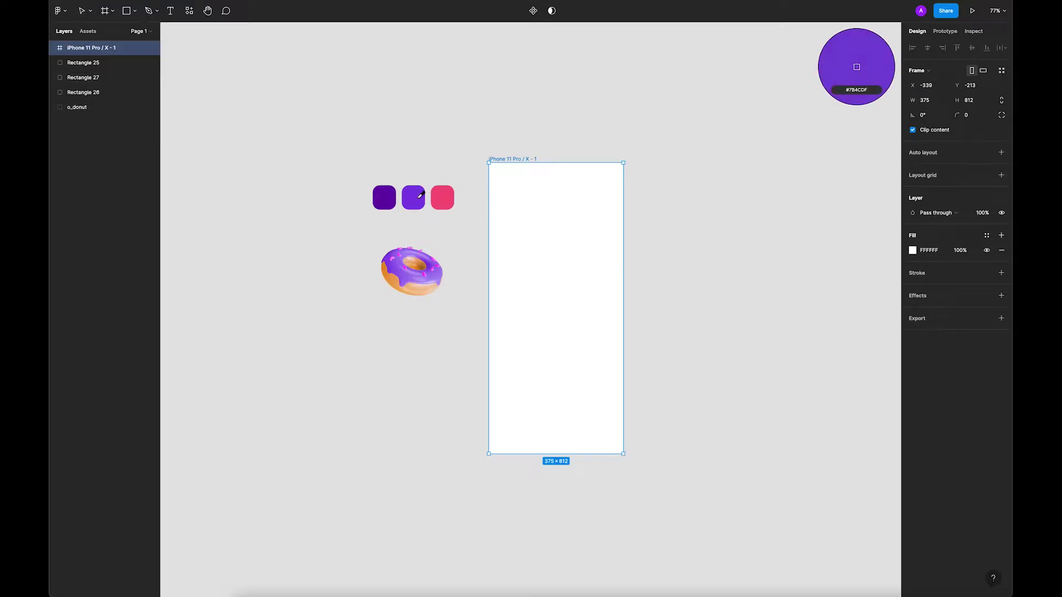
pyautogui.click(413, 198)
pyautogui.click(502, 154)
pyautogui.write('48')
pyautogui.press('Return')
# Nudge the iPhone frame about 7 px right, then select the donut group
pyautogui.click(571, 138)
pyautogui.click(527, 160)
pyautogui.moveTo(526, 160); pyautogui.dragTo(536, 161)
pyautogui.click(529, 133)
pyautogui.click(523, 159)
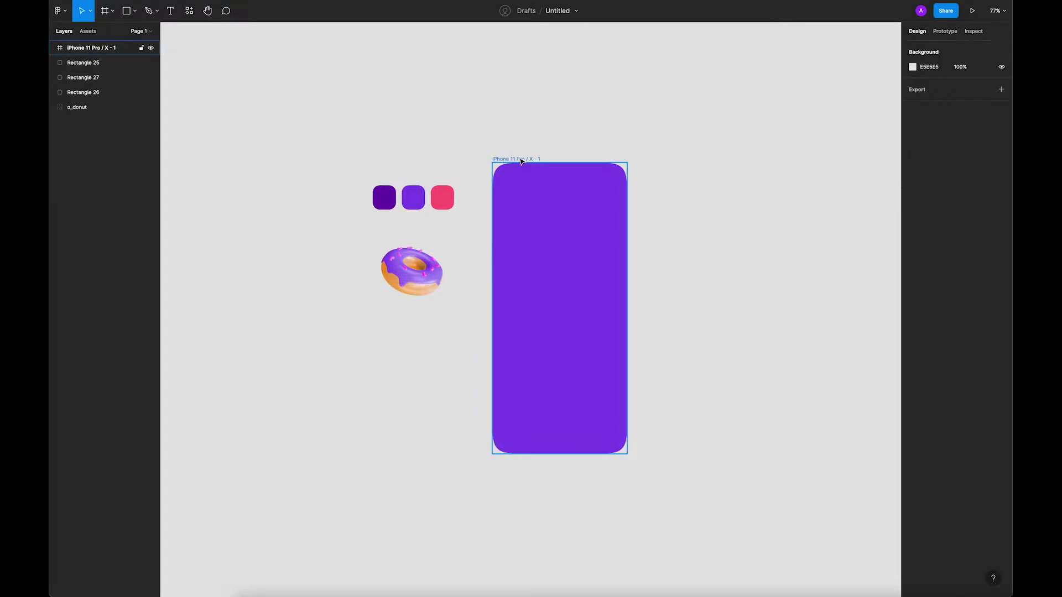
pyautogui.click(701, 118)
pyautogui.click(410, 270)
# Move the donut into the iPhone frame and enlarge it
pyautogui.moveTo(411, 270); pyautogui.dragTo(556, 313)
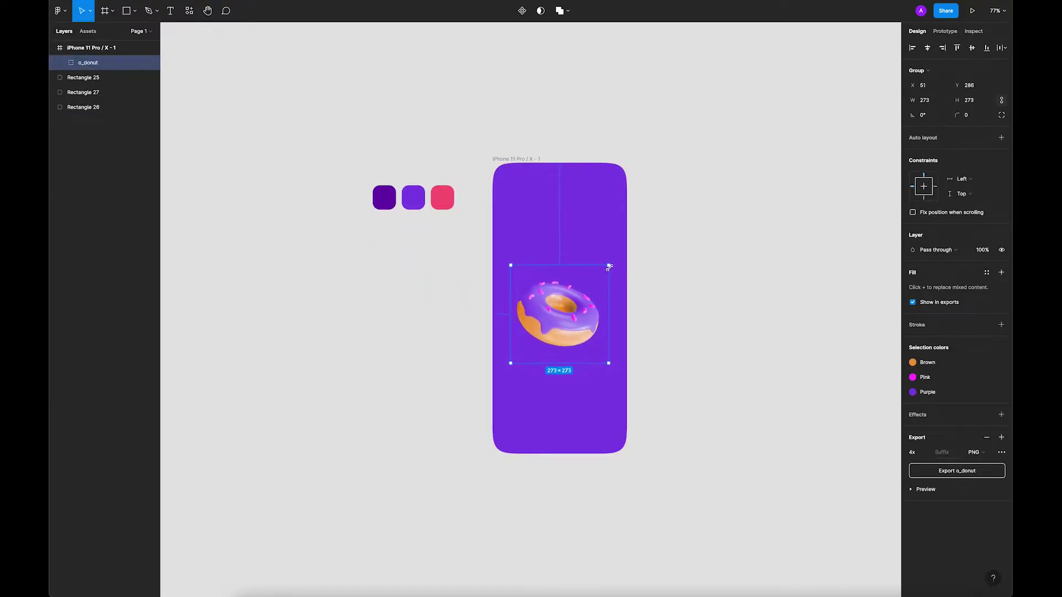
pyautogui.moveTo(607, 272); pyautogui.dragTo(617, 258)
pyautogui.click(479, 153)
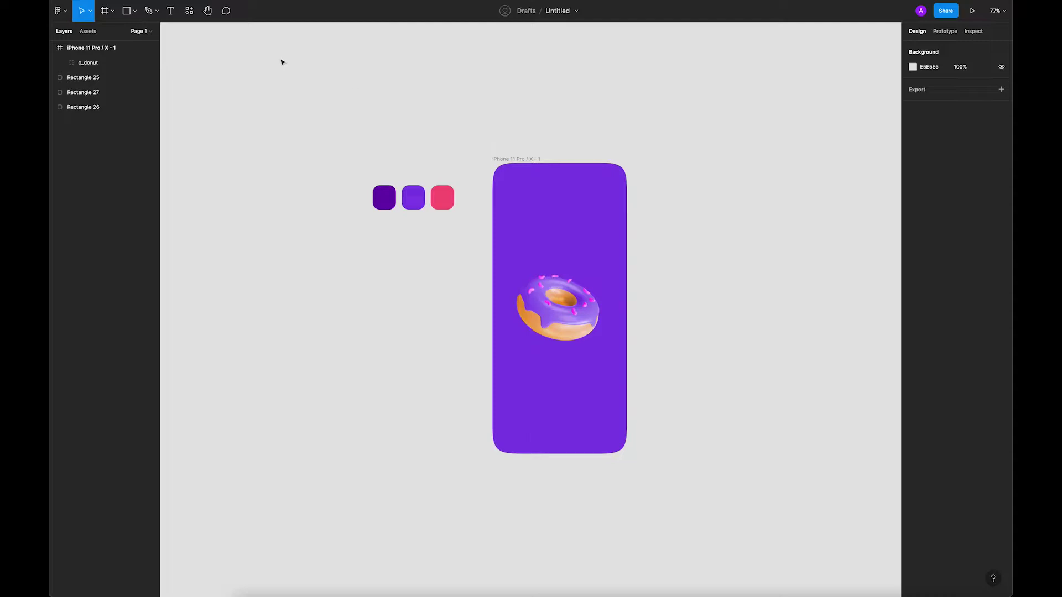
# Add a 'Funcake' text layer and place it high in the frame above the donut
pyautogui.click(170, 11)
pyautogui.click(495, 129)
pyautogui.write('Funcake')
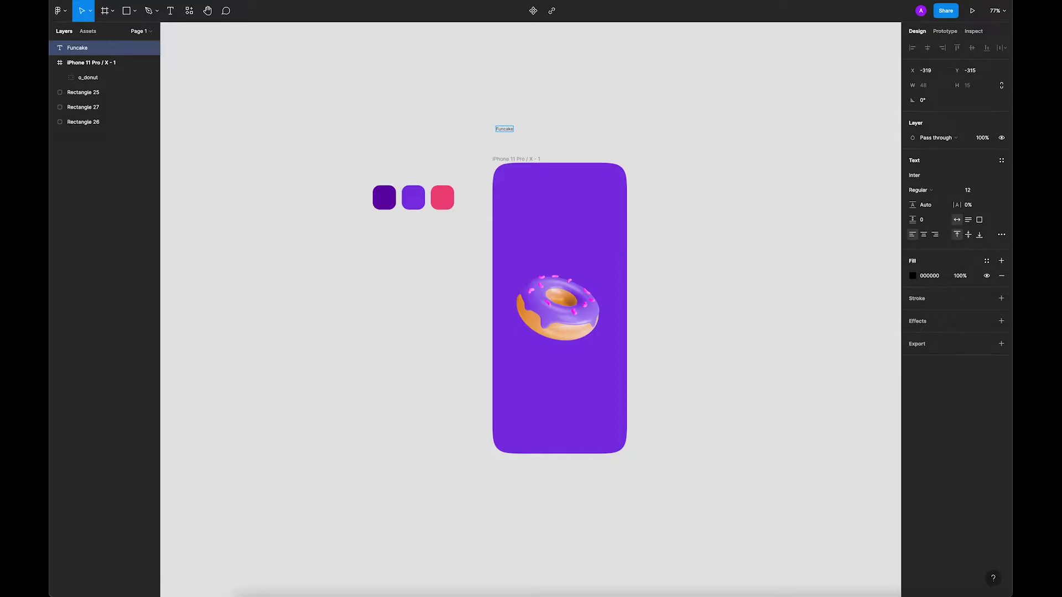
pyautogui.press('Escape')
pyautogui.moveTo(509, 133)
pyautogui.mouseDown()
pyautogui.moveTo(576, 165)
pyautogui.moveTo(562, 226)
pyautogui.mouseUp()
pyautogui.scroll(3, 560, 225)
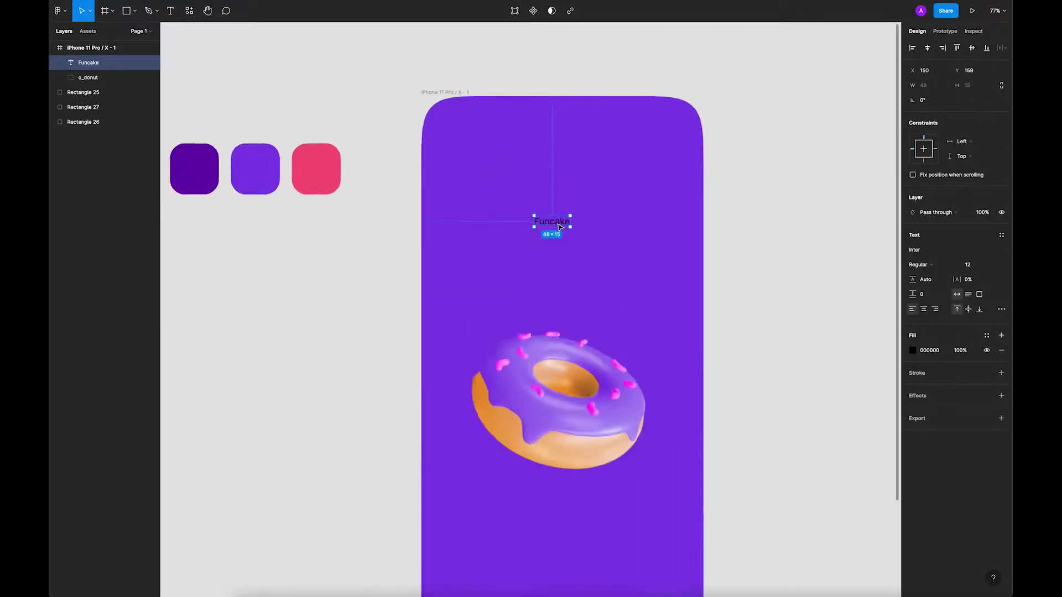
pyautogui.scroll(3, 560, 226)
pyautogui.moveTo(560, 225)
pyautogui.mouseDown()
pyautogui.moveTo(567, 157)
pyautogui.moveTo(560, 205)
pyautogui.mouseUp()
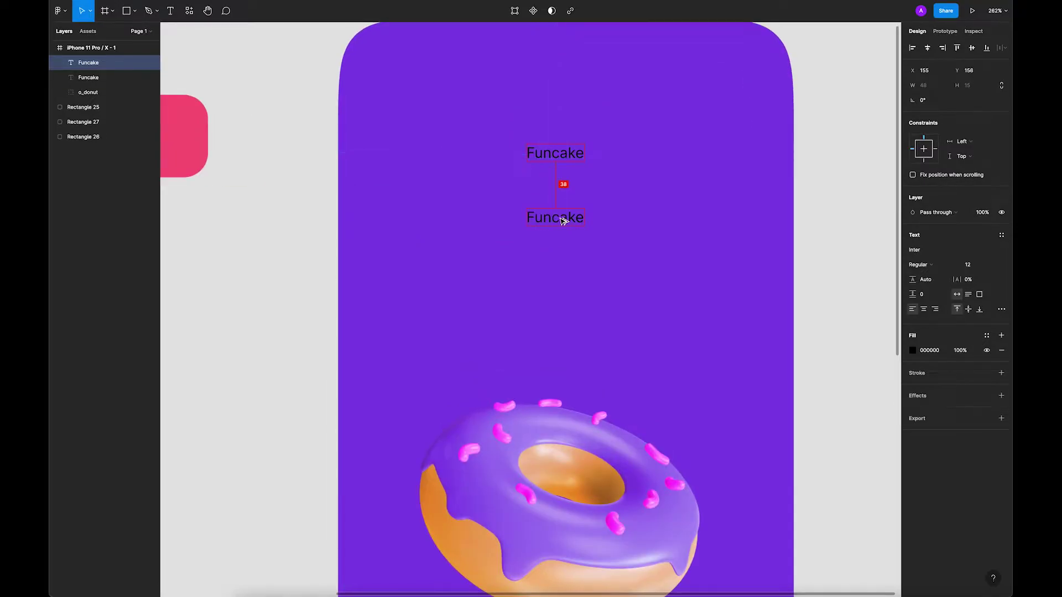
# Retype the duplicated Funcake copy as 'Donuts'
pyautogui.doubleClick(560, 206)
pyautogui.write('D')
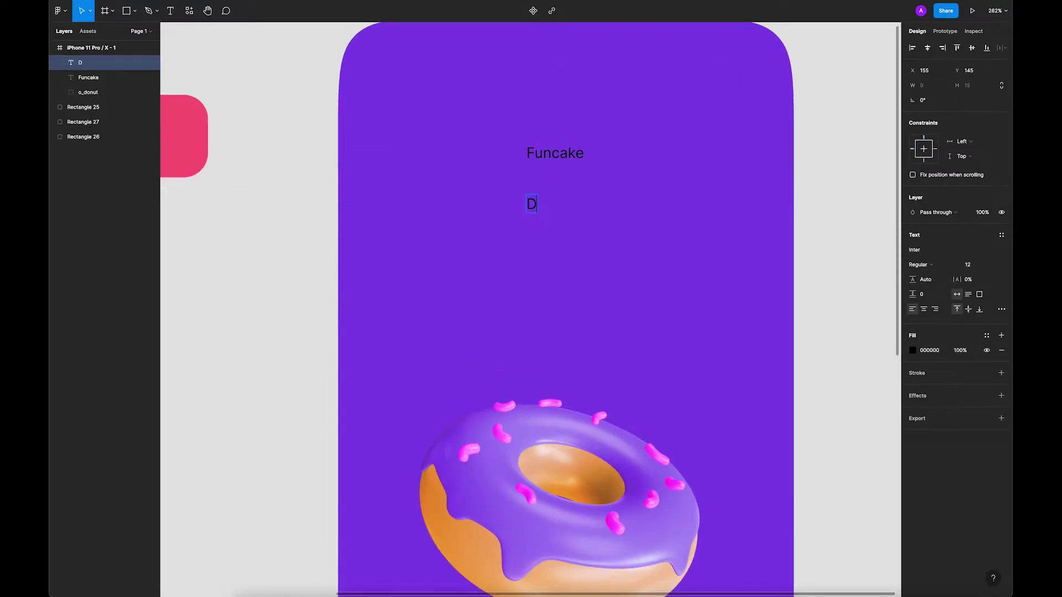
pyautogui.write('onuts')
pyautogui.press('Escape')
pyautogui.click(595, 260)
# Set both Funcake and Donuts in the Irish Grover font
pyautogui.moveTo(531, 124); pyautogui.dragTo(590, 264)
pyautogui.click(936, 288)
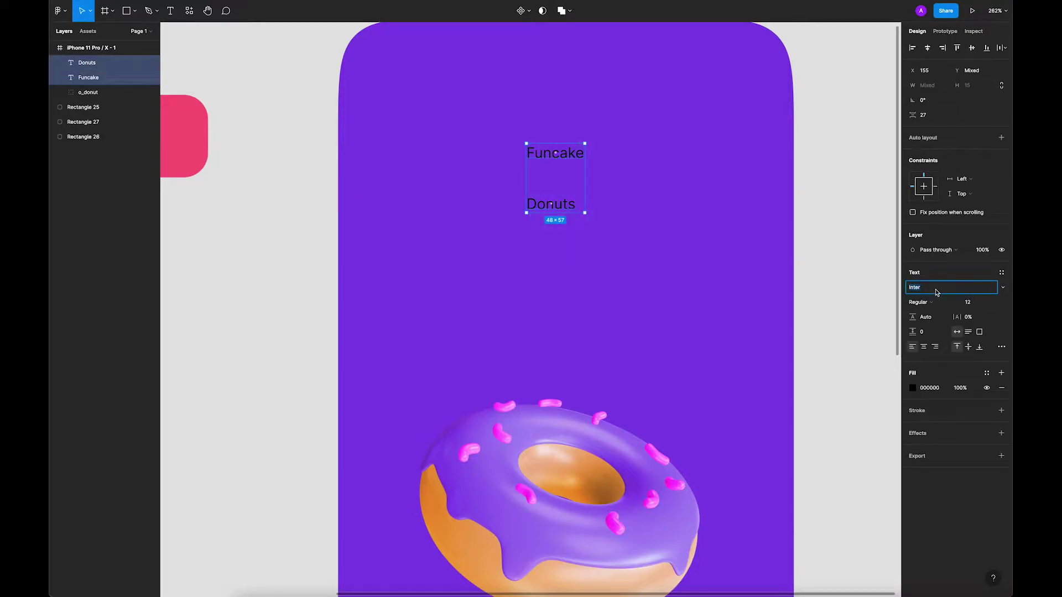
pyautogui.write('Irish')
pyautogui.press('Return')
# Make both Funcake and Donuts texts white (FFFFFF)
pyautogui.click(563, 154)
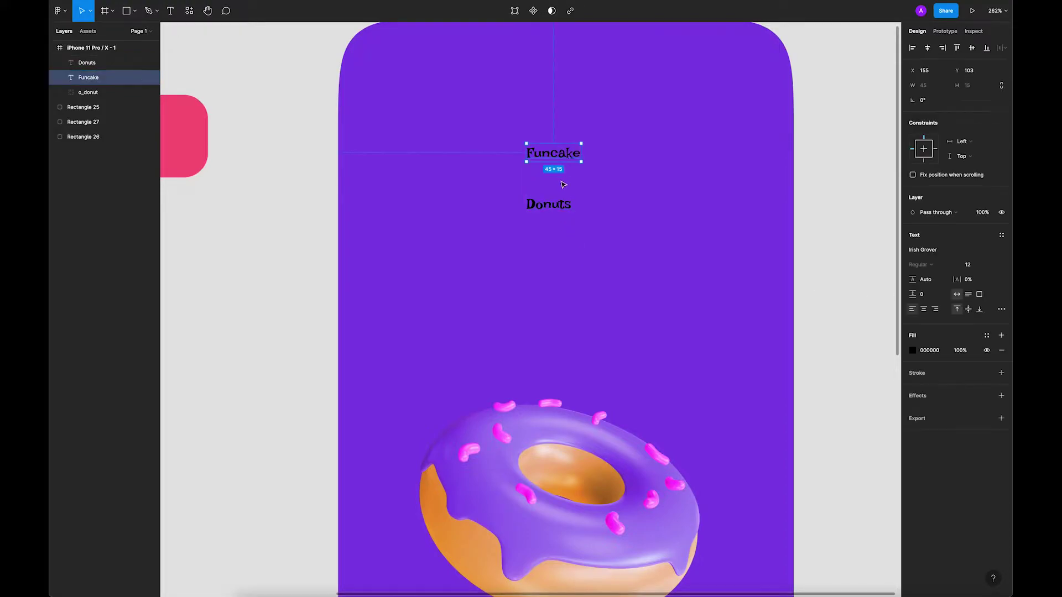
pyautogui.keyDown('shift'); pyautogui.click(561, 204); pyautogui.keyUp('shift')
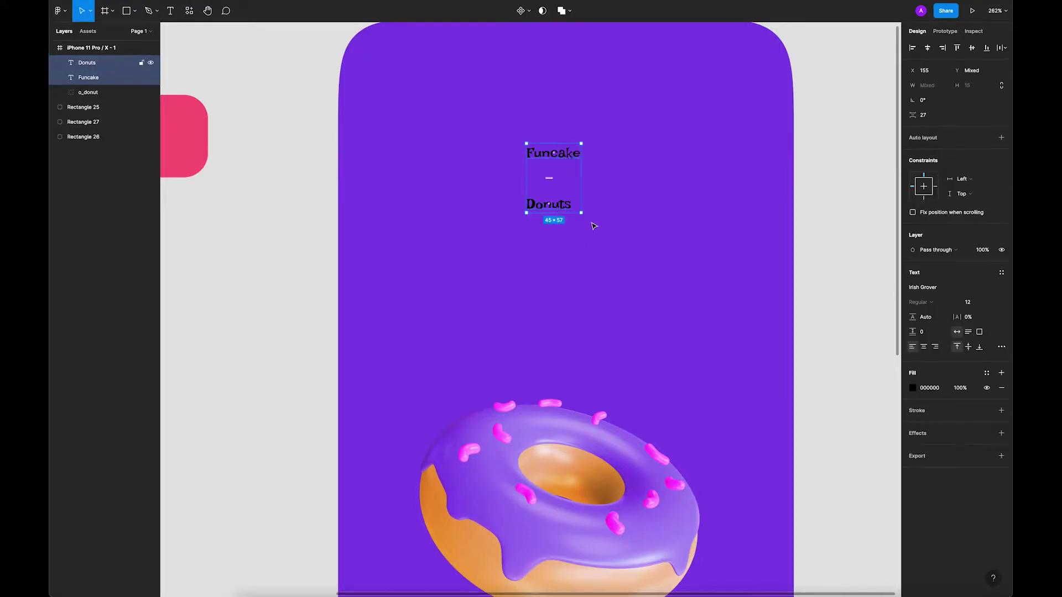
pyautogui.click(913, 390)
pyautogui.click(792, 366)
pyautogui.press('Escape')
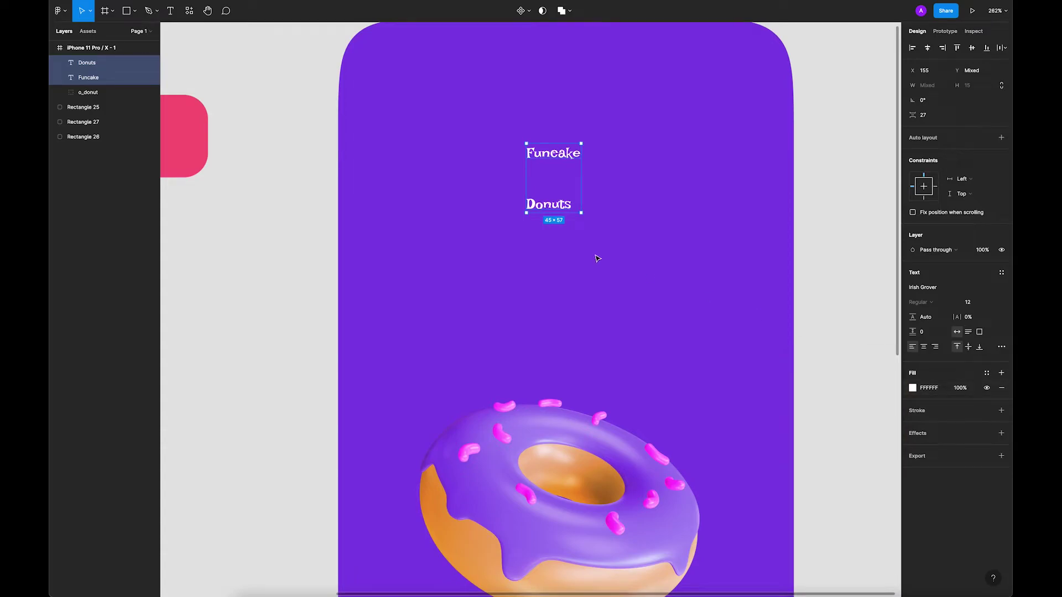
pyautogui.click(593, 256)
# Scale the Donuts text up around its centre to size 60
pyautogui.click(570, 208)
pyautogui.click(565, 153)
pyautogui.click(573, 207)
pyautogui.press('k')
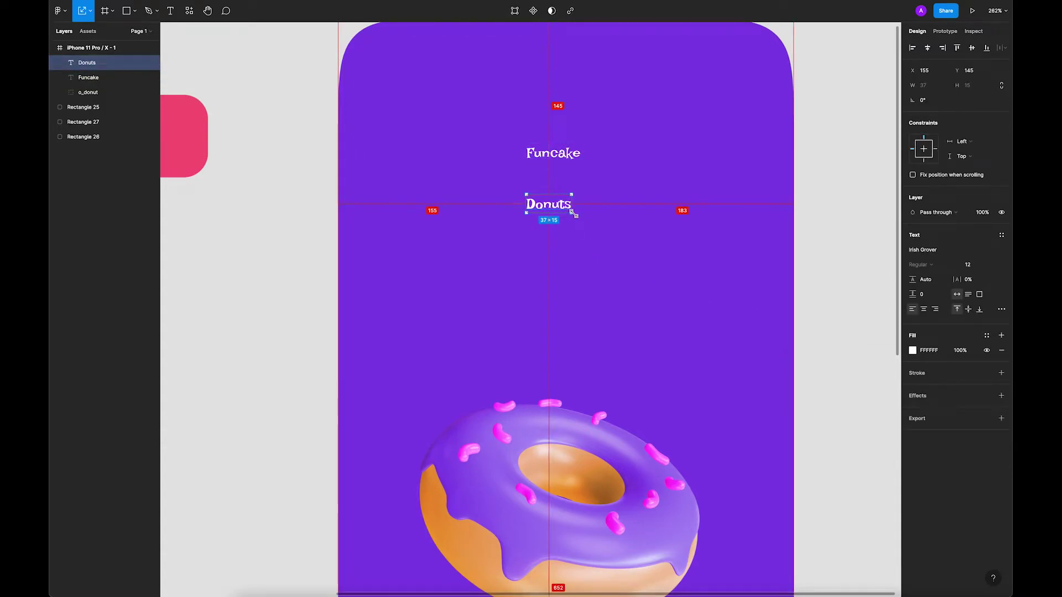
pyautogui.moveTo(573, 214)
pyautogui.mouseDown()
pyautogui.moveTo(626, 244)
pyautogui.moveTo(607, 262)
pyautogui.mouseUp()
pyautogui.press('Escape')
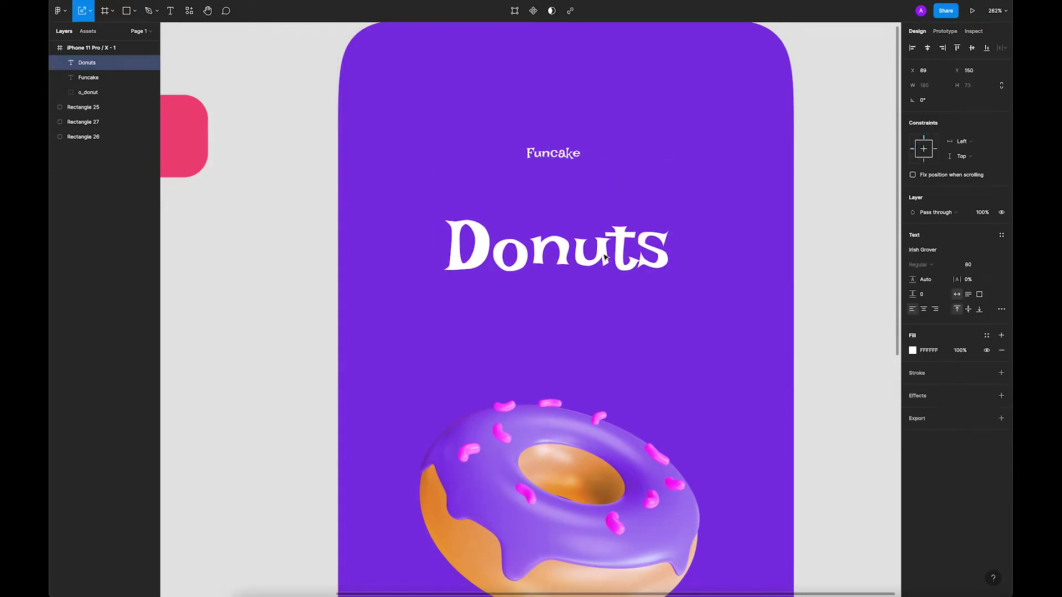
# Scale the Funcake text up around its centre to size 31.2
pyautogui.click(568, 157)
pyautogui.press('k')
pyautogui.moveTo(580, 145)
pyautogui.mouseDown()
pyautogui.moveTo(623, 125)
pyautogui.moveTo(557, 185)
pyautogui.mouseUp()
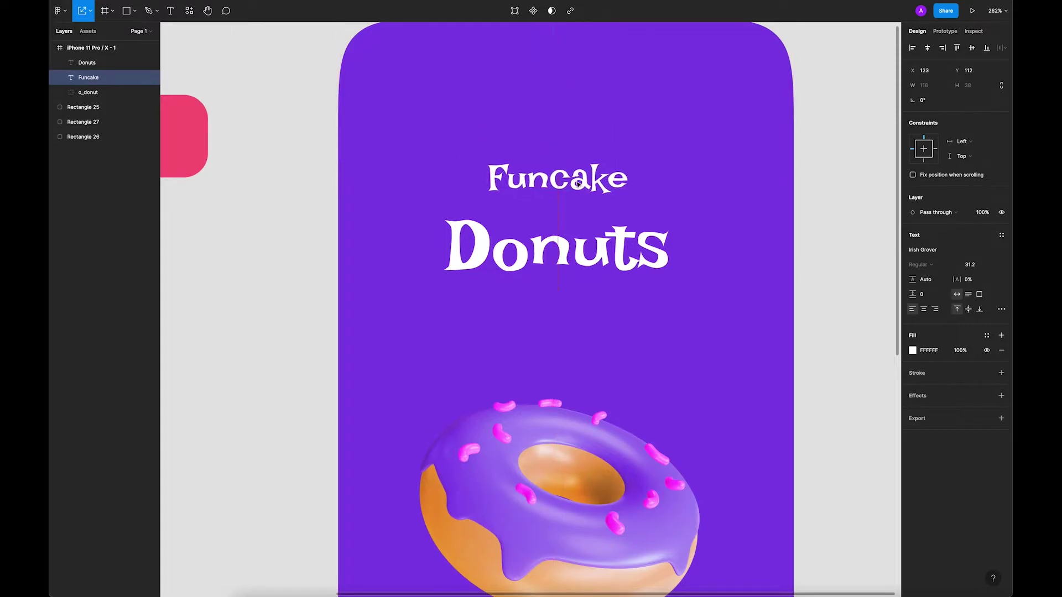
pyautogui.click(760, 222)
pyautogui.scroll(-5, 625, 232)
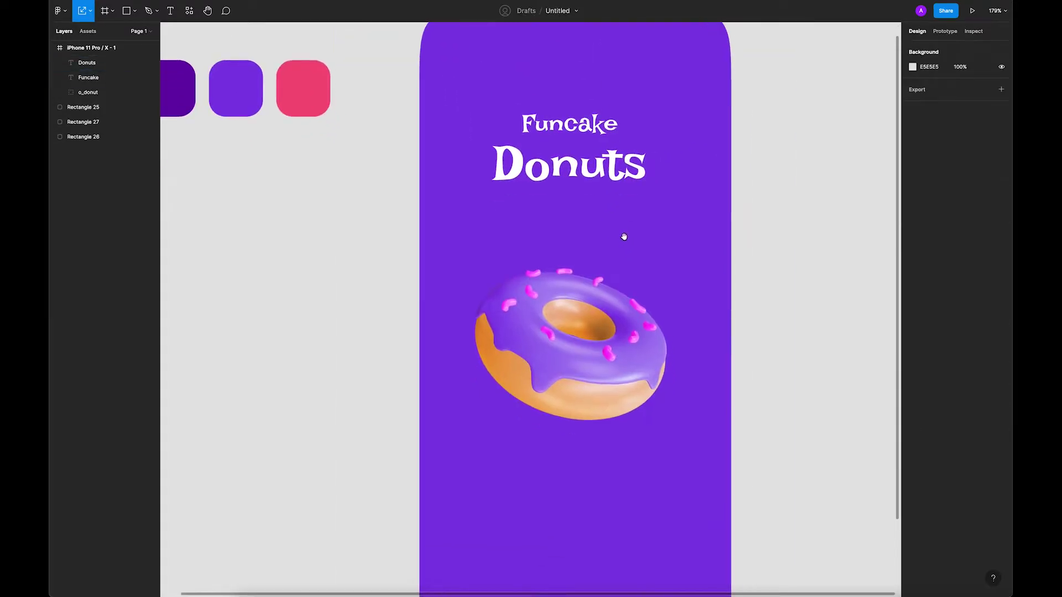
# Give both headline texts a drop shadow in the dark purple #621CA7 sampled from the canvas
pyautogui.moveTo(595, 153); pyautogui.dragTo(625, 219)
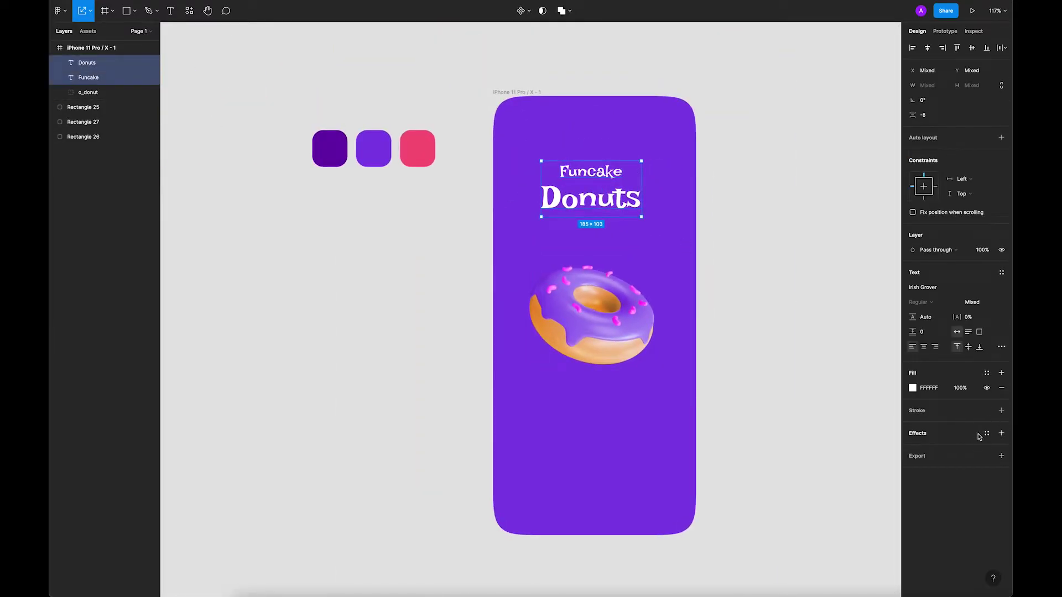
pyautogui.click(1000, 433)
pyautogui.click(912, 448)
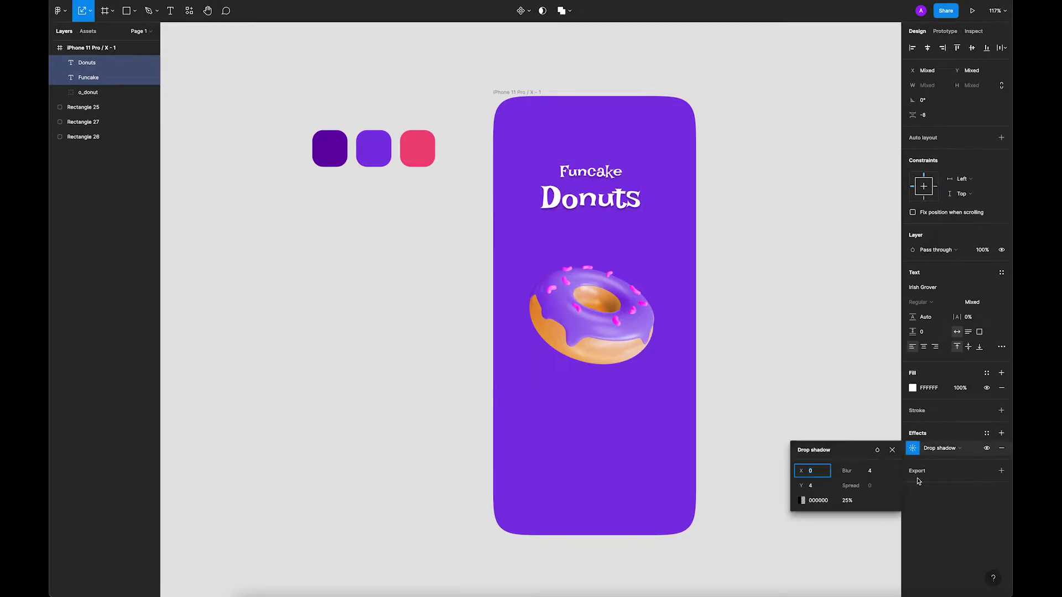
pyautogui.click(803, 500)
pyautogui.click(691, 494)
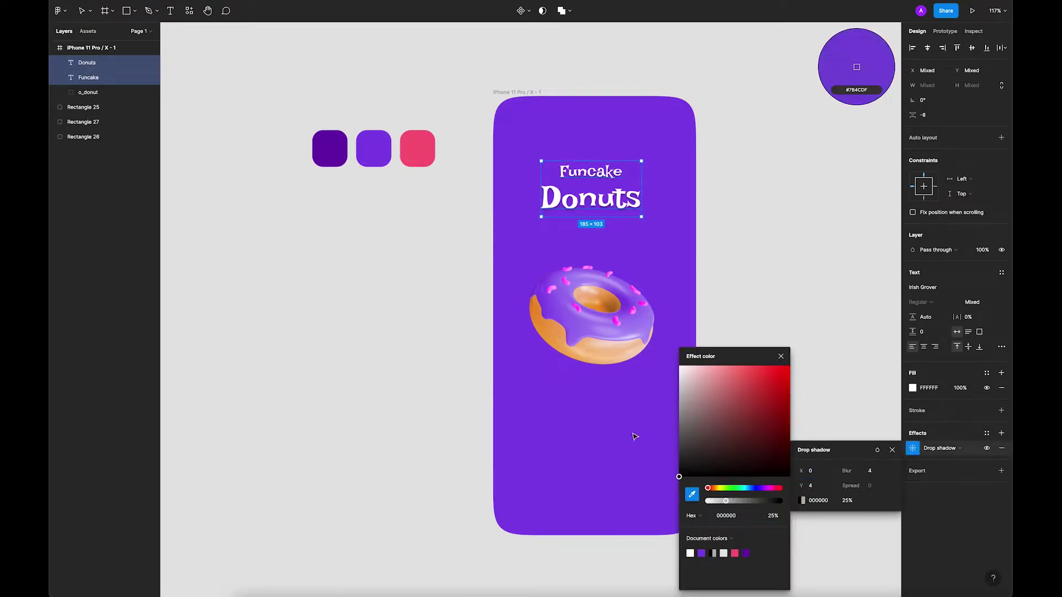
pyautogui.click(339, 145)
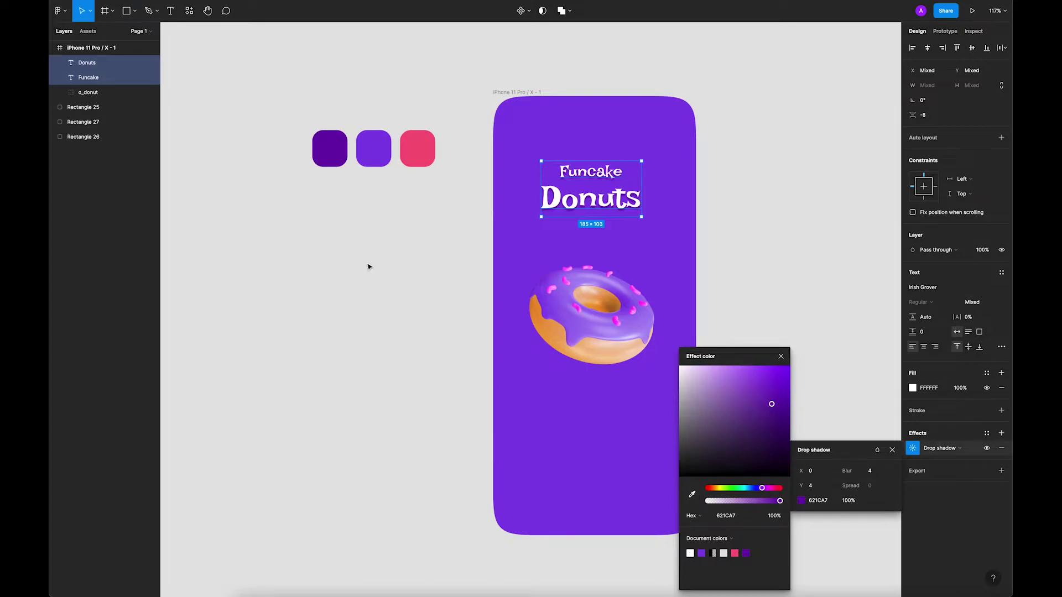
pyautogui.click(368, 267)
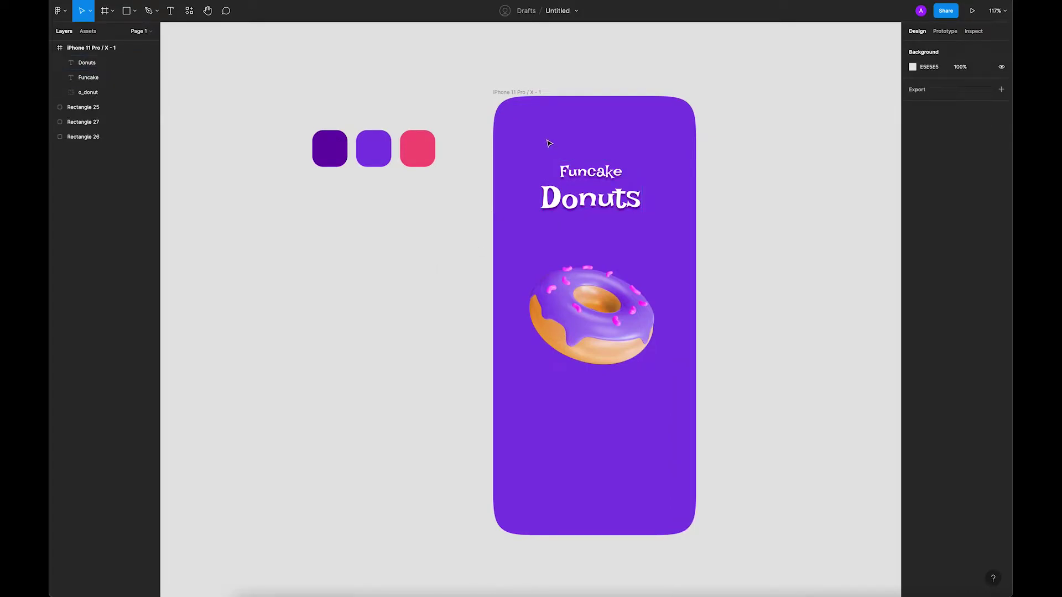
# Set the headline shadow's blur to 0 and its vertical offset to 1
pyautogui.moveTo(549, 144); pyautogui.dragTo(608, 211)
pyautogui.click(912, 448)
pyautogui.click(873, 475)
pyautogui.press('Return')
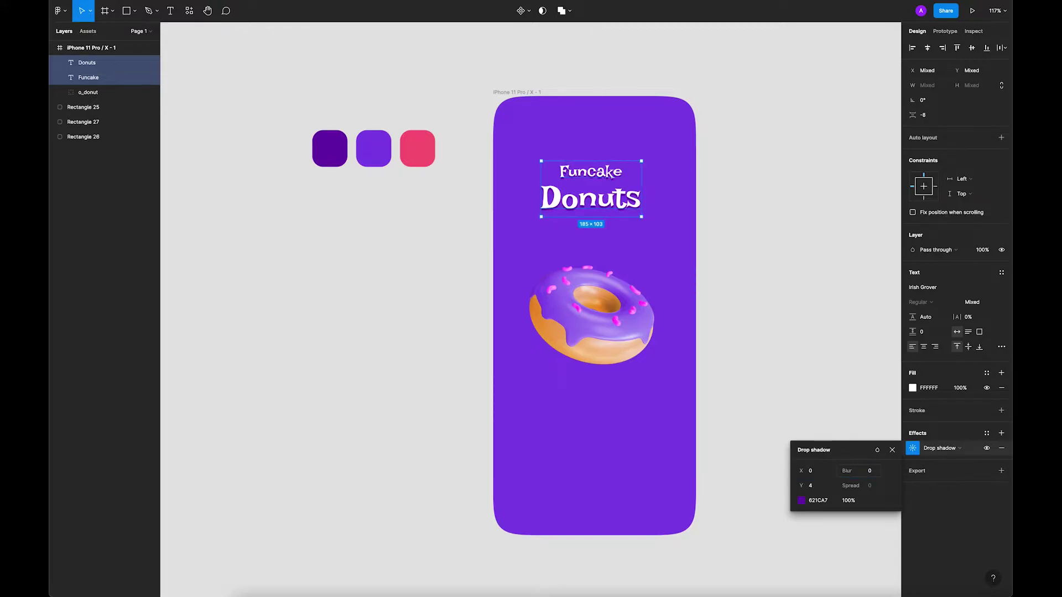
pyautogui.moveTo(805, 485); pyautogui.dragTo(800, 485)
pyautogui.click(696, 275)
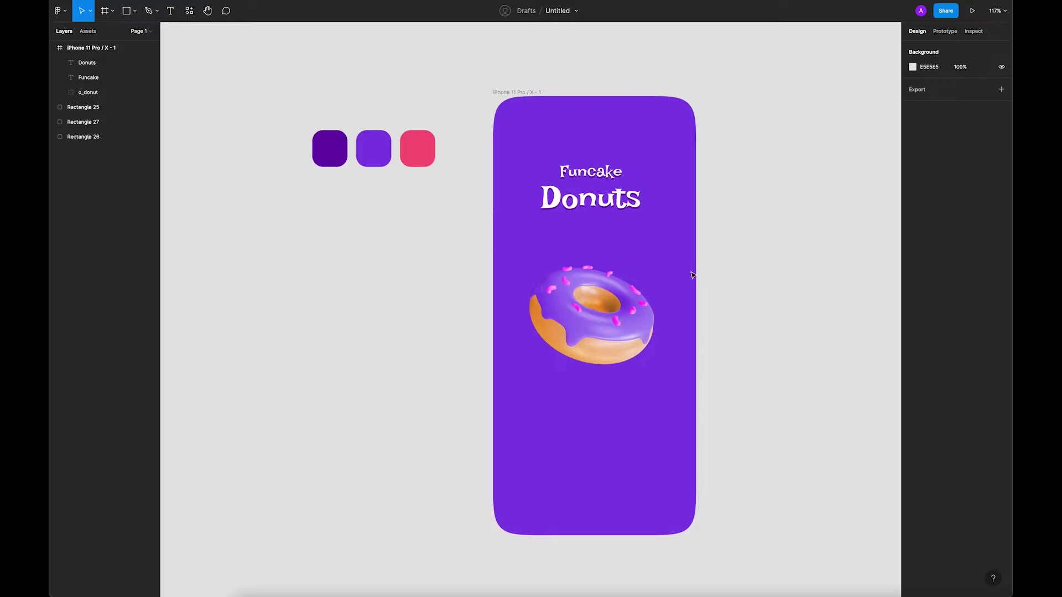
# Enlarge the Funcake Donuts headline to about 213×119 and place it above the donut
pyautogui.moveTo(538, 145); pyautogui.dragTo(650, 205)
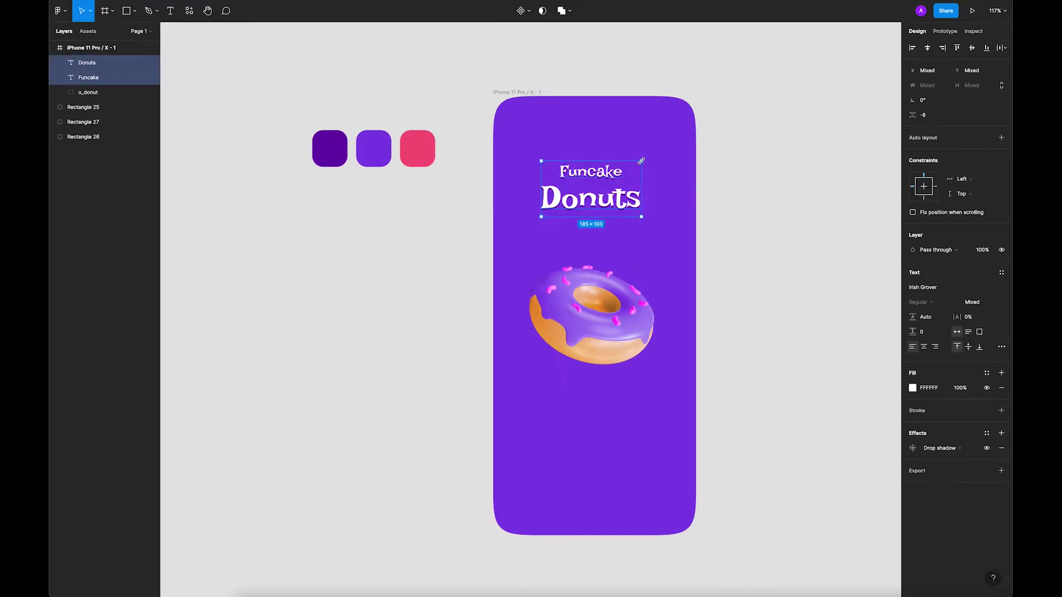
pyautogui.moveTo(641, 161); pyautogui.dragTo(649, 153)
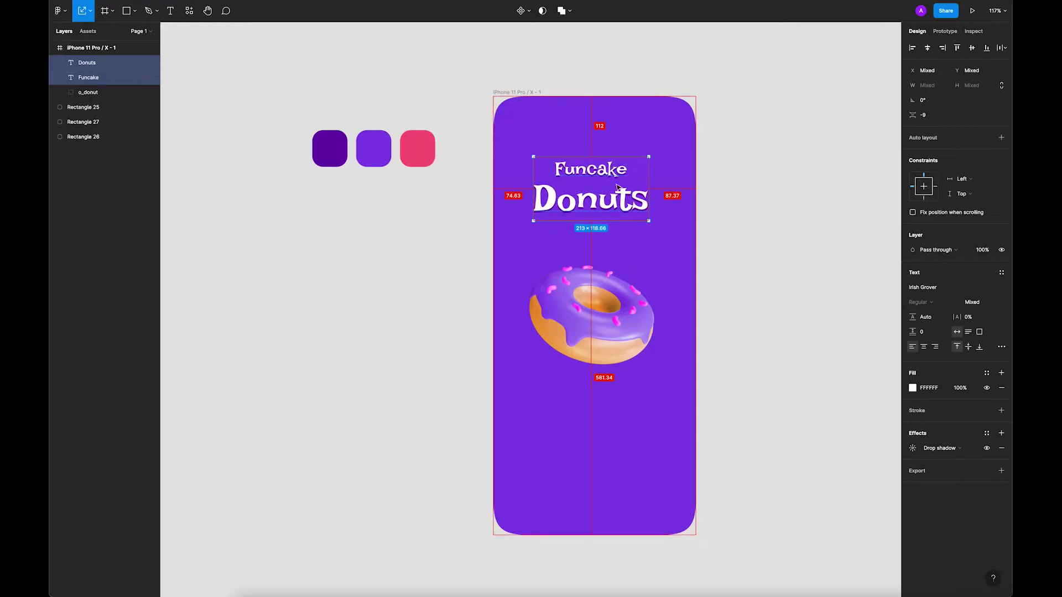
pyautogui.moveTo(608, 206); pyautogui.dragTo(607, 203)
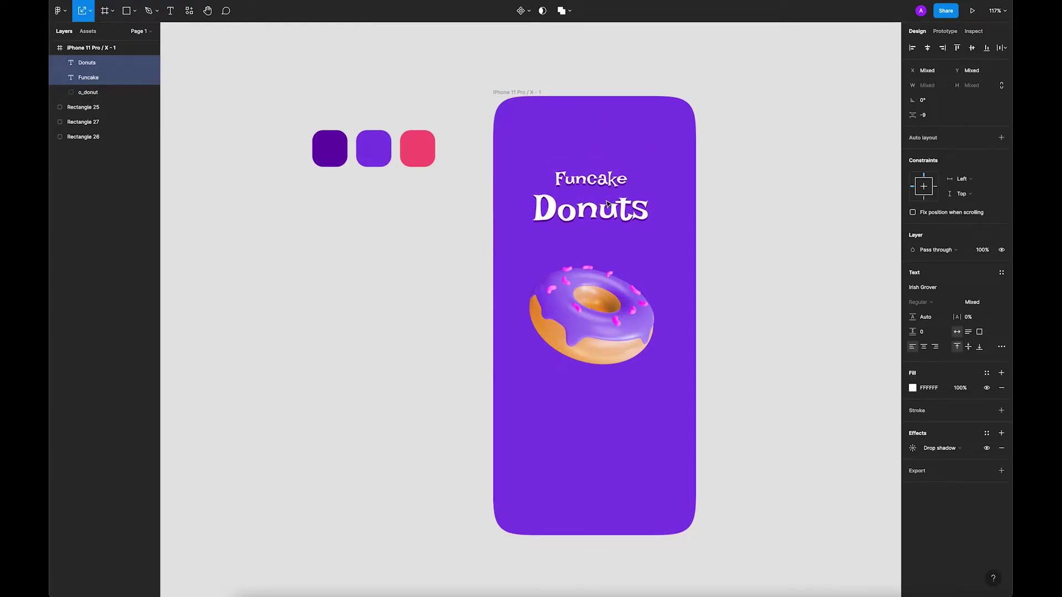
# Add a 'buy it now' text label near the bottom of the phone frame
pyautogui.click(423, 158)
pyautogui.click(478, 264)
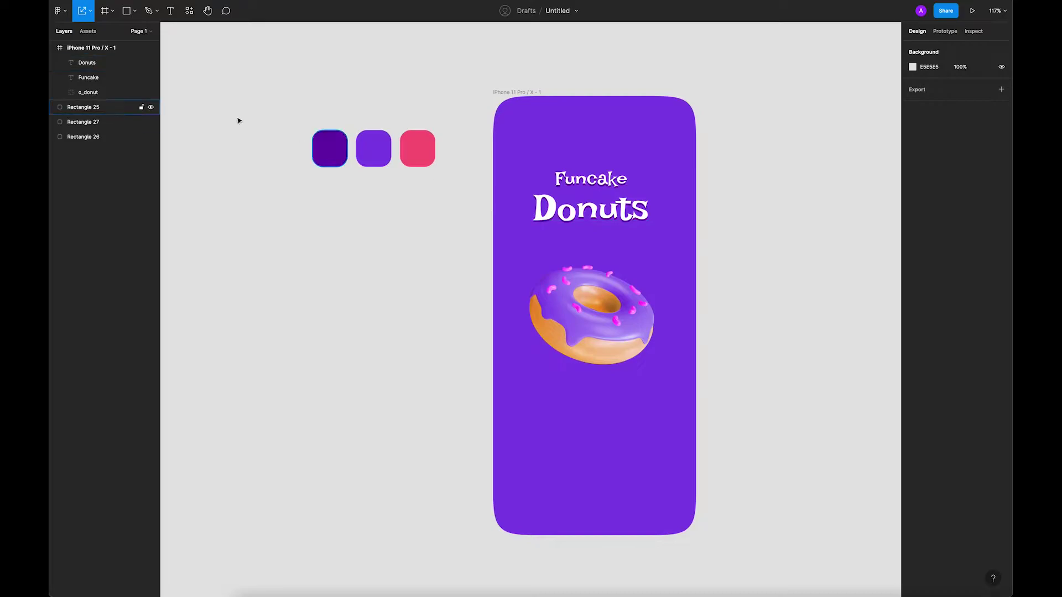
pyautogui.click(170, 11)
pyautogui.click(584, 456)
pyautogui.write('buy it noe')
pyautogui.press('BackSpace')
pyautogui.write('w')
pyautogui.press('Escape')
# Set the 'buy it now' label in Clash Display Medium
pyautogui.click(934, 255)
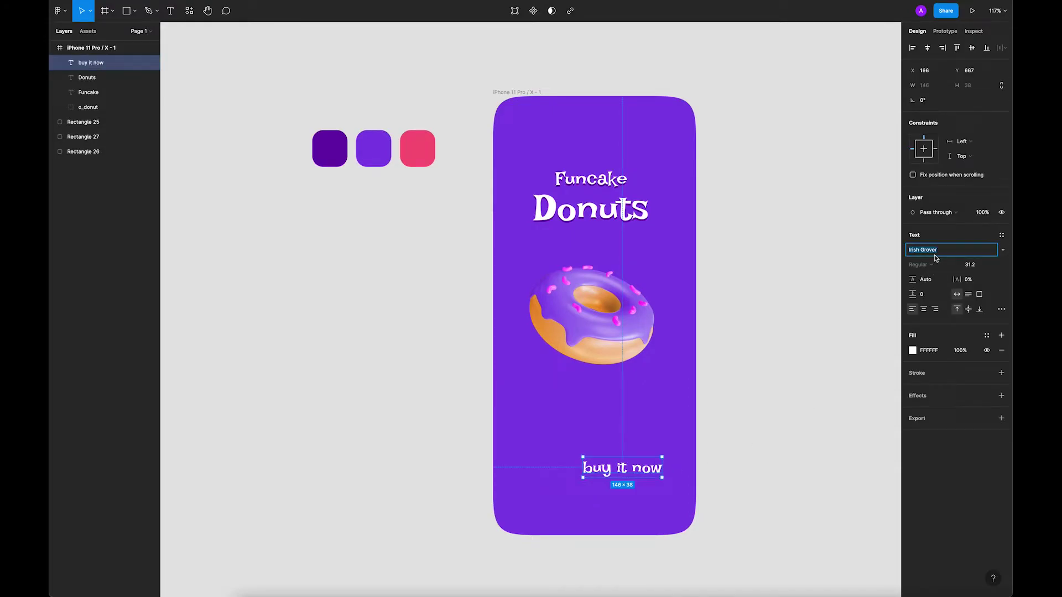
pyautogui.write('Clash Display')
pyautogui.press('Return')
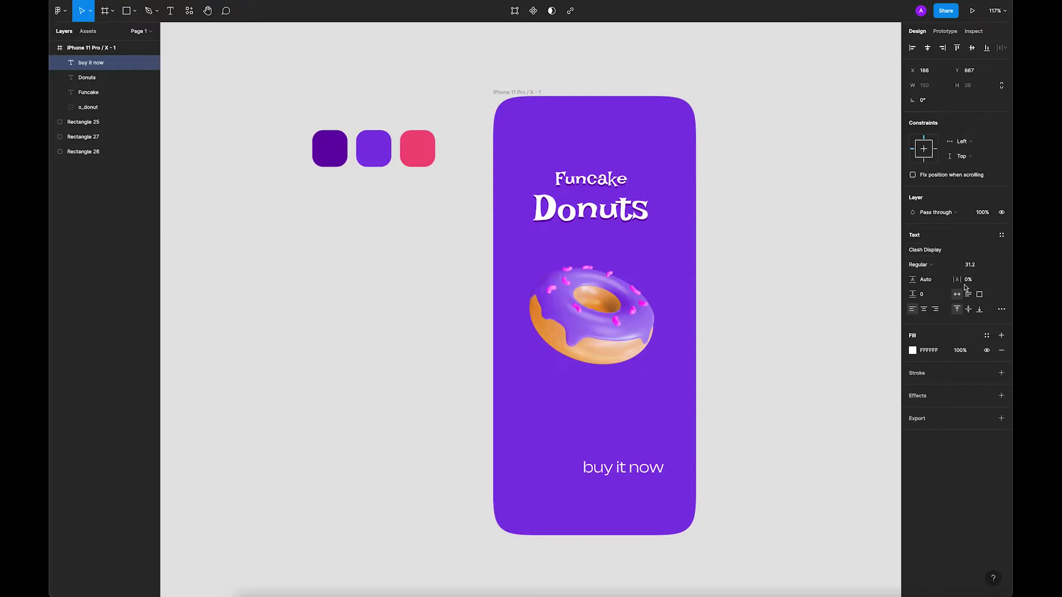
pyautogui.click(929, 267)
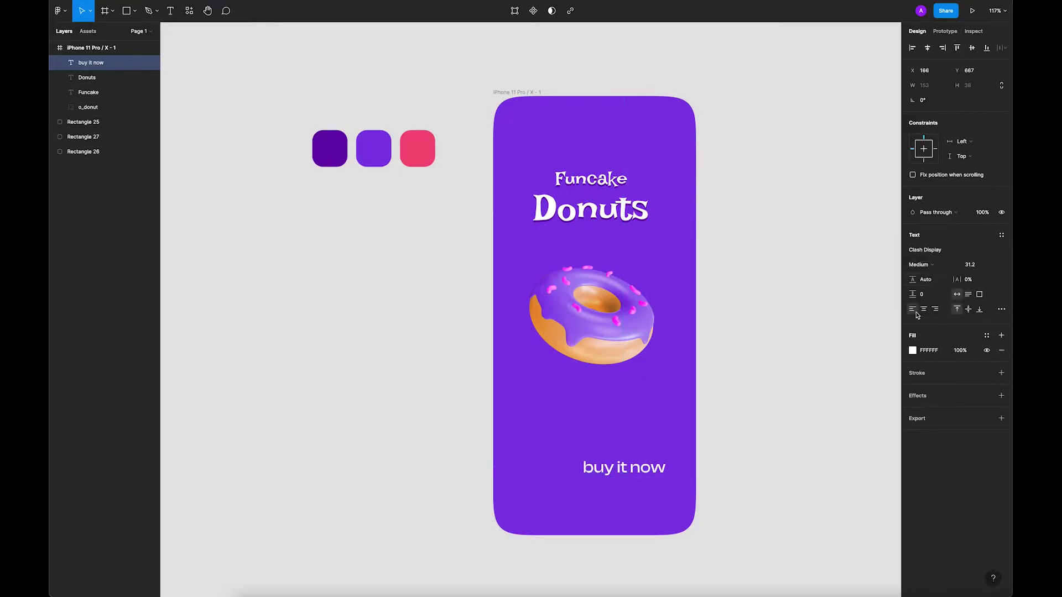
pyautogui.click(773, 429)
pyautogui.click(651, 471)
# Wrap the label in a centred auto layout frame with 40/12 padding, centred on the phone
pyautogui.hotkey('shift', 'a')
pyautogui.click(966, 191)
pyautogui.moveTo(910, 215); pyautogui.dragTo(965, 216)
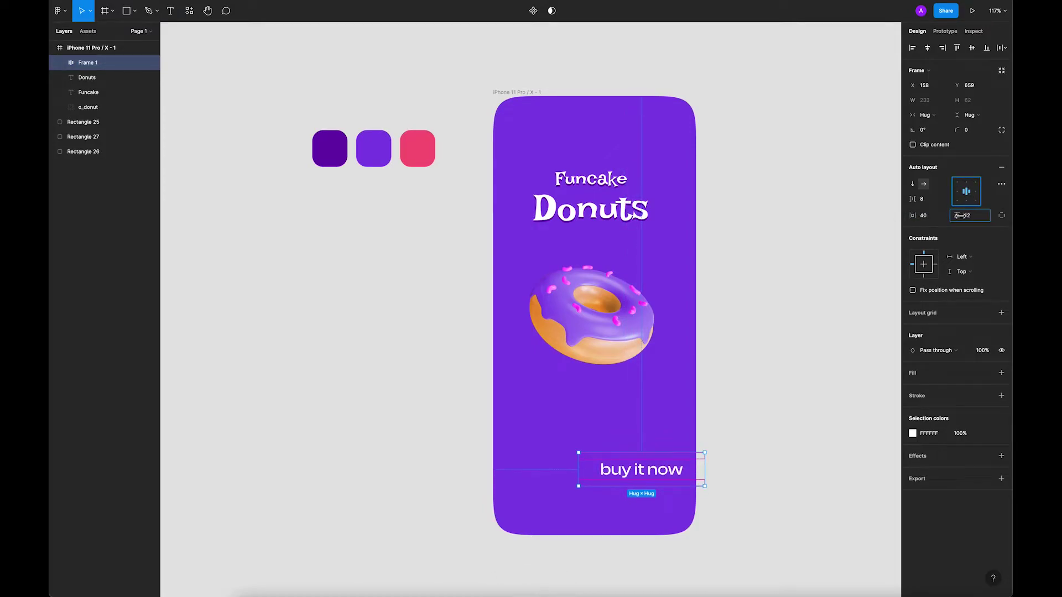
pyautogui.click(696, 491)
pyautogui.moveTo(696, 491); pyautogui.dragTo(660, 496)
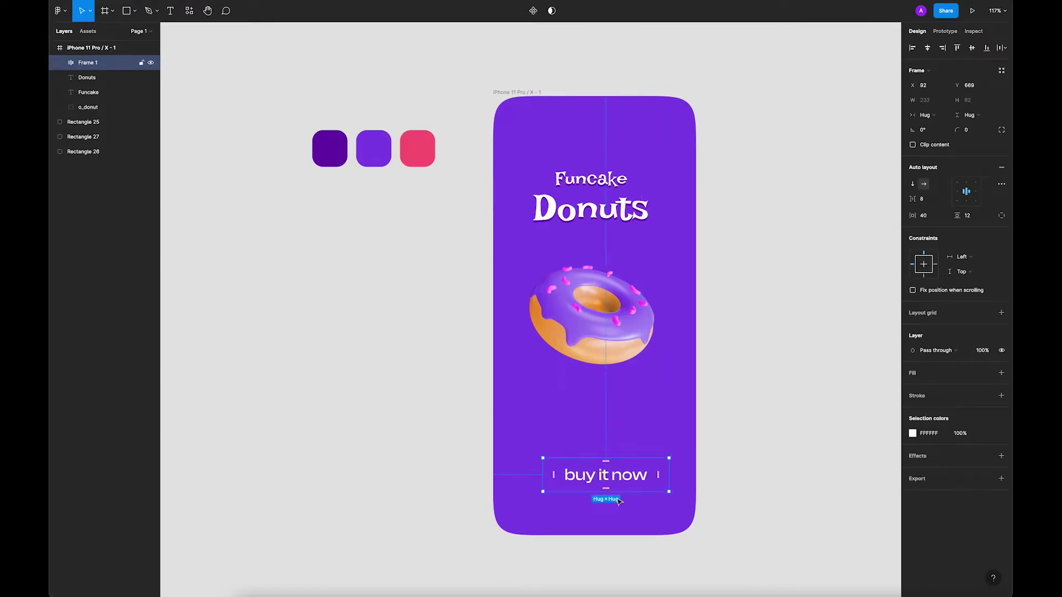
# Fill the button with the pink swatch colour using the eyedropper
pyautogui.press('i')
pyautogui.click(430, 155)
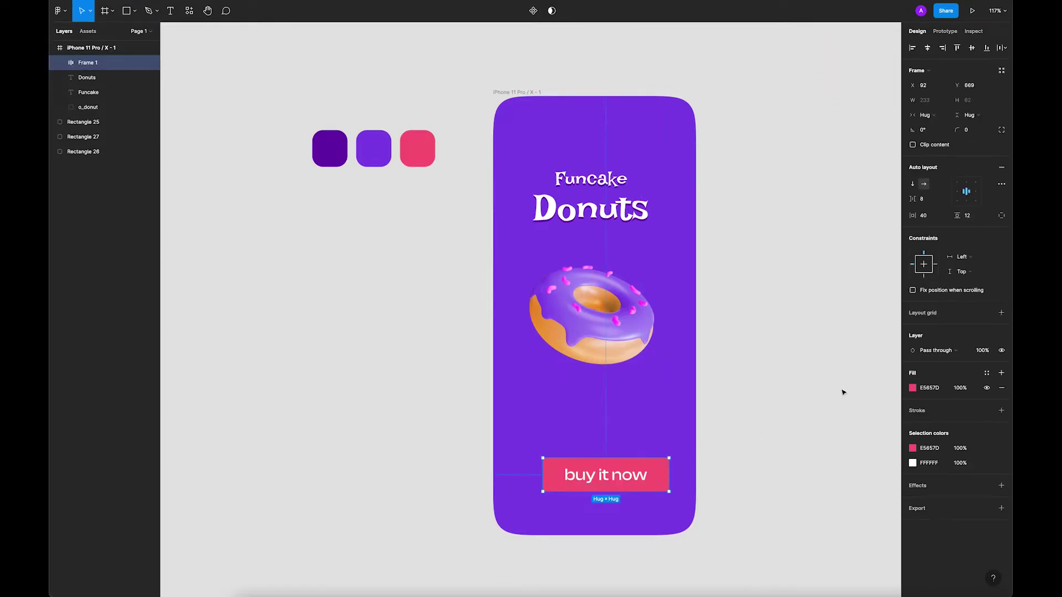
pyautogui.click(917, 387)
pyautogui.click(911, 391)
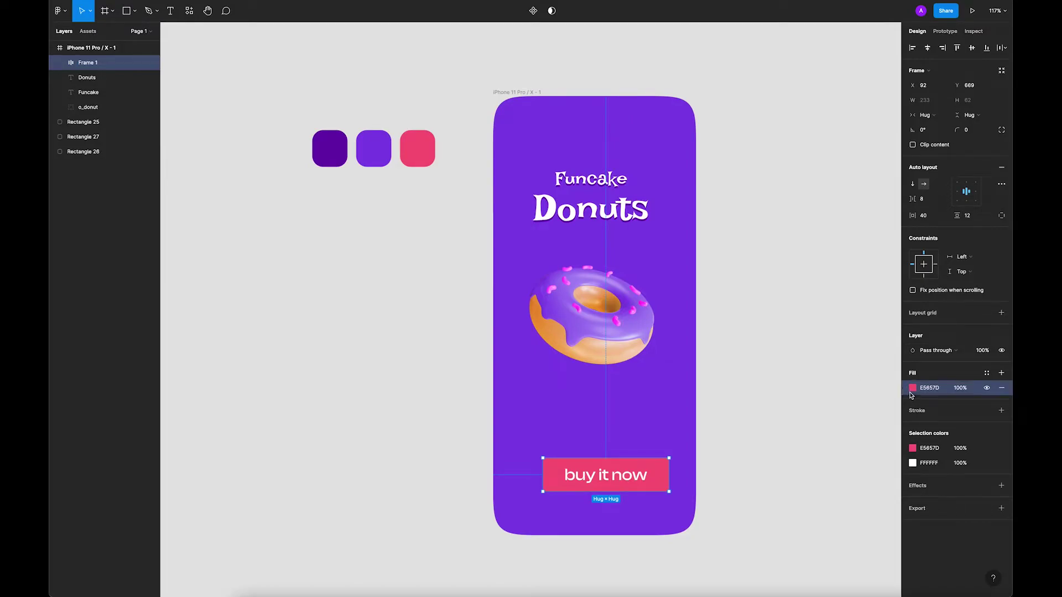
pyautogui.click(913, 389)
# Change the button fill to a three-stop pink linear gradient, darker right, lighter left
pyautogui.click(816, 356)
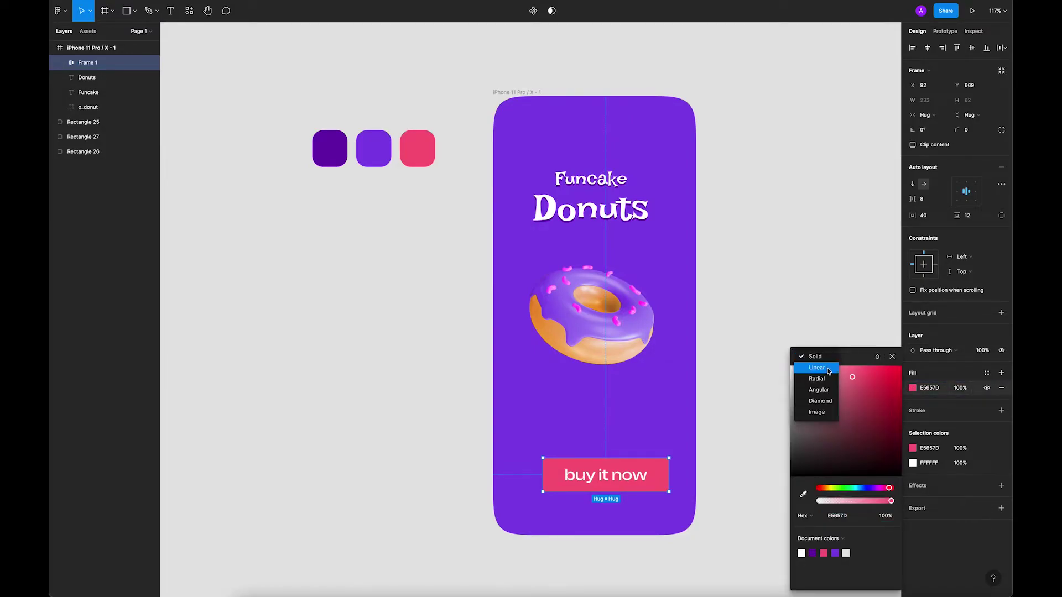
pyautogui.click(890, 349)
pyautogui.moveTo(823, 502); pyautogui.dragTo(891, 501)
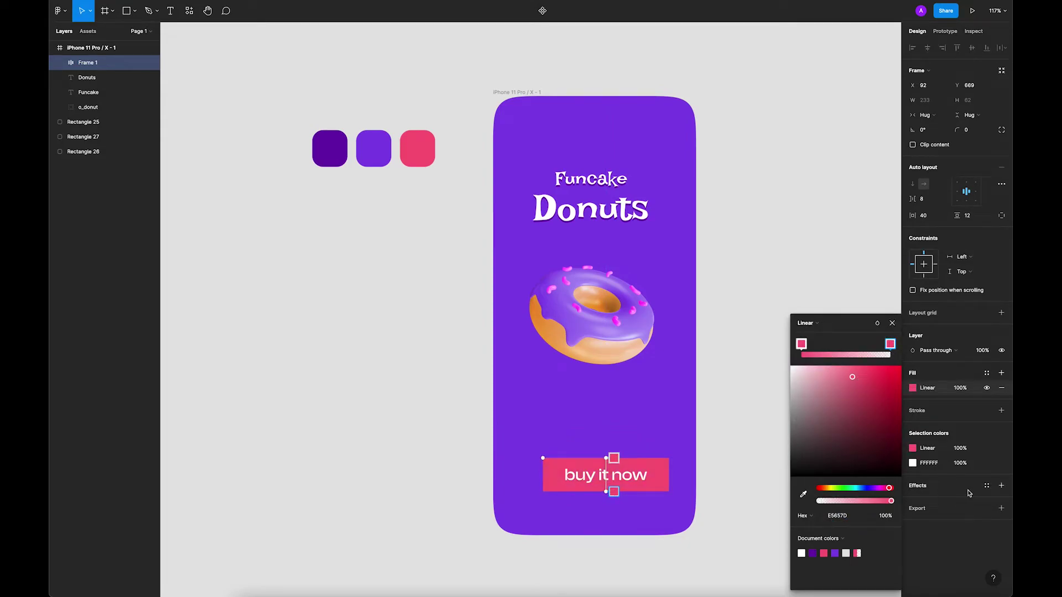
pyautogui.click(857, 381)
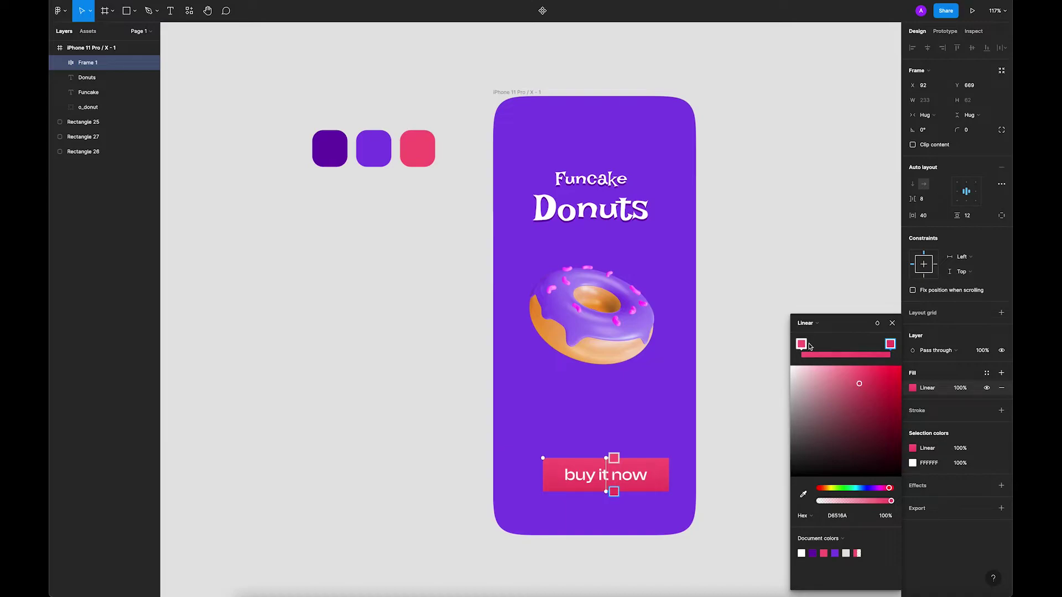
pyautogui.click(801, 344)
pyautogui.click(857, 374)
pyautogui.moveTo(856, 374); pyautogui.dragTo(852, 370)
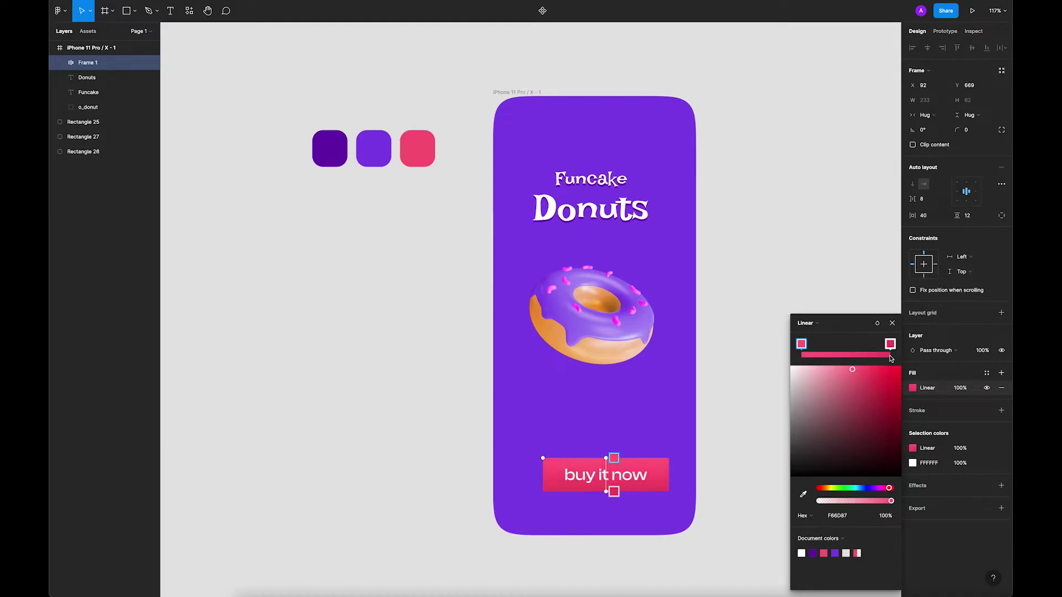
pyautogui.click(847, 345)
pyautogui.click(892, 323)
# Move the button lower, widen it to about 320 px, and set corner radius 16
pyautogui.moveTo(659, 464); pyautogui.dragTo(646, 485)
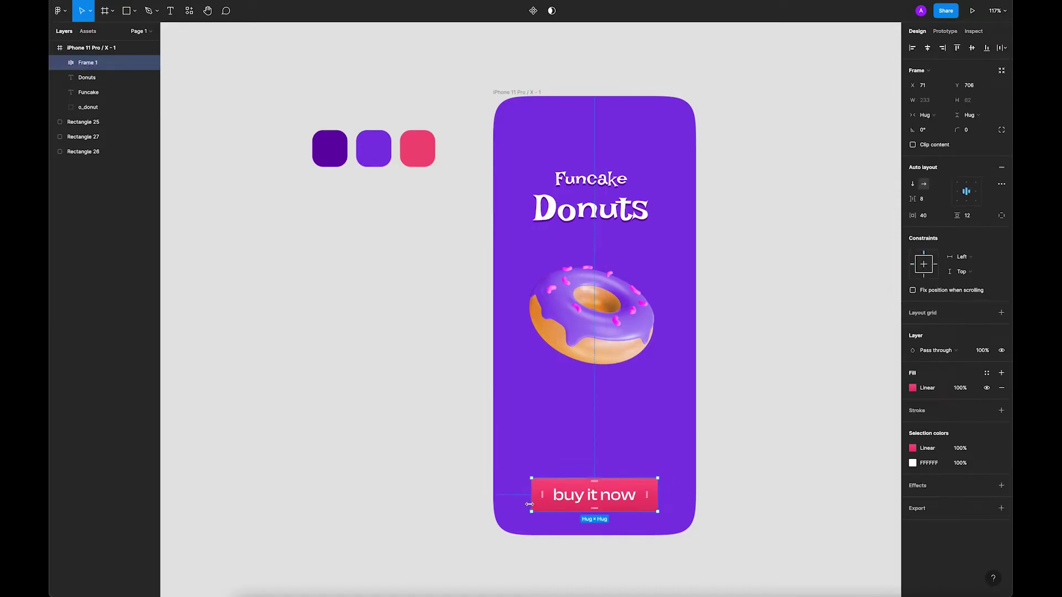
pyautogui.moveTo(531, 498); pyautogui.dragTo(512, 499)
pyautogui.moveTo(658, 495)
pyautogui.mouseDown()
pyautogui.moveTo(686, 492)
pyautogui.moveTo(643, 501)
pyautogui.mouseUp()
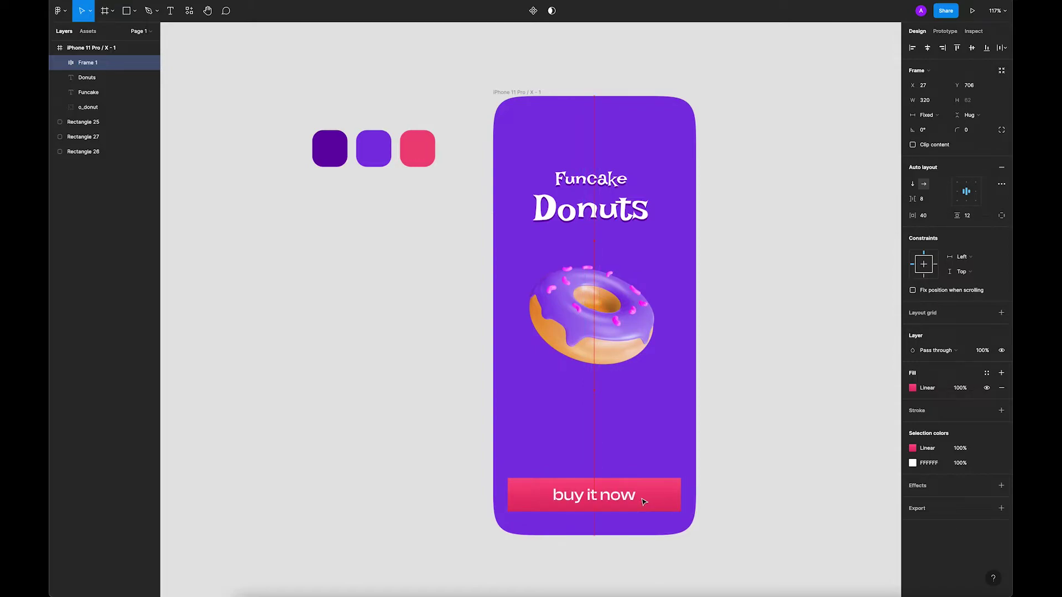
pyautogui.click(741, 508)
pyautogui.click(678, 501)
pyautogui.click(969, 135)
pyautogui.write('6')
pyautogui.press('Return')
# Give the button a #621CA7 purple drop shadow at 60% opacity
pyautogui.click(1001, 485)
pyautogui.click(912, 501)
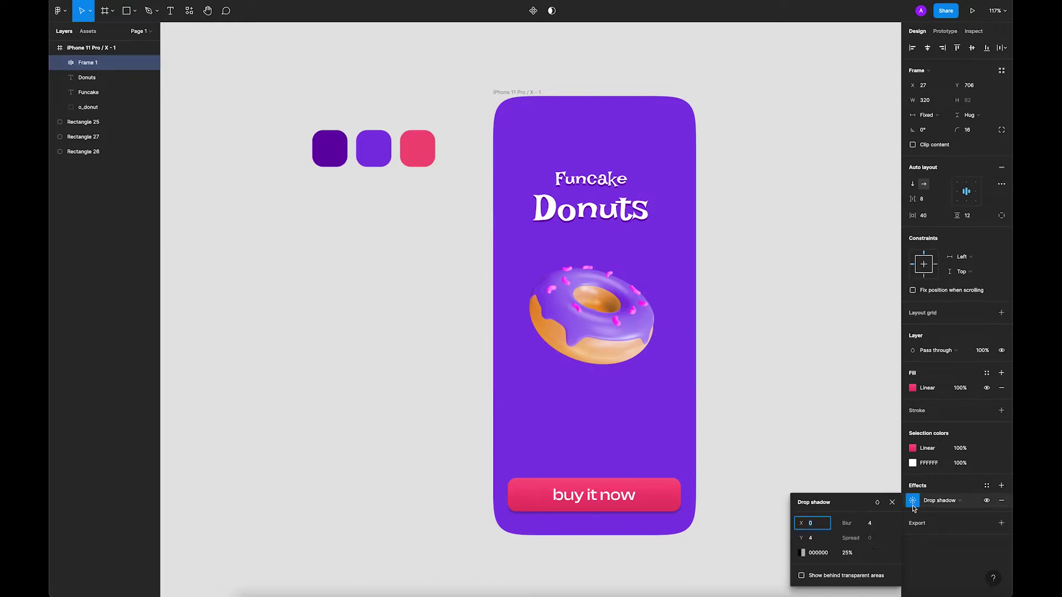
pyautogui.click(803, 553)
pyautogui.click(691, 494)
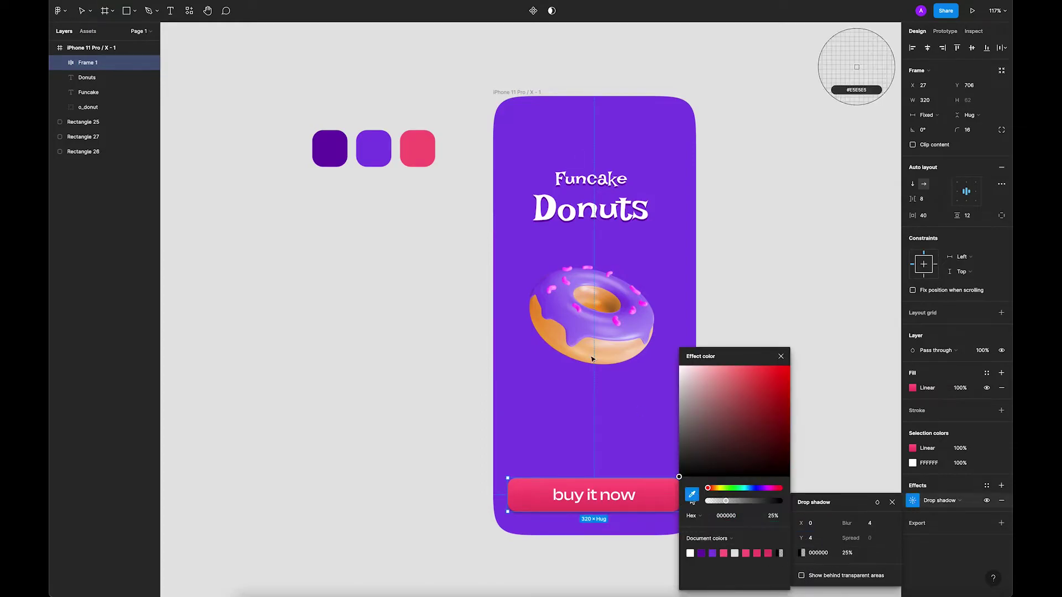
pyautogui.click(330, 148)
pyautogui.click(781, 356)
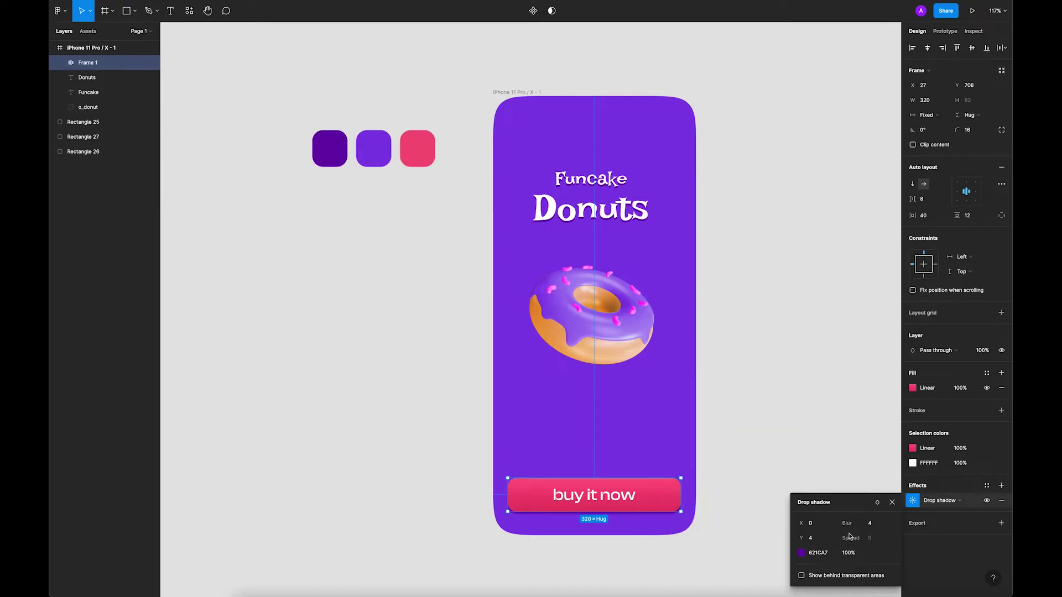
pyautogui.click(850, 553)
pyautogui.write('60')
pyautogui.press('Return')
pyautogui.click(798, 430)
# Add a drop shadow to the 'buy it now' label text
pyautogui.doubleClick(594, 495)
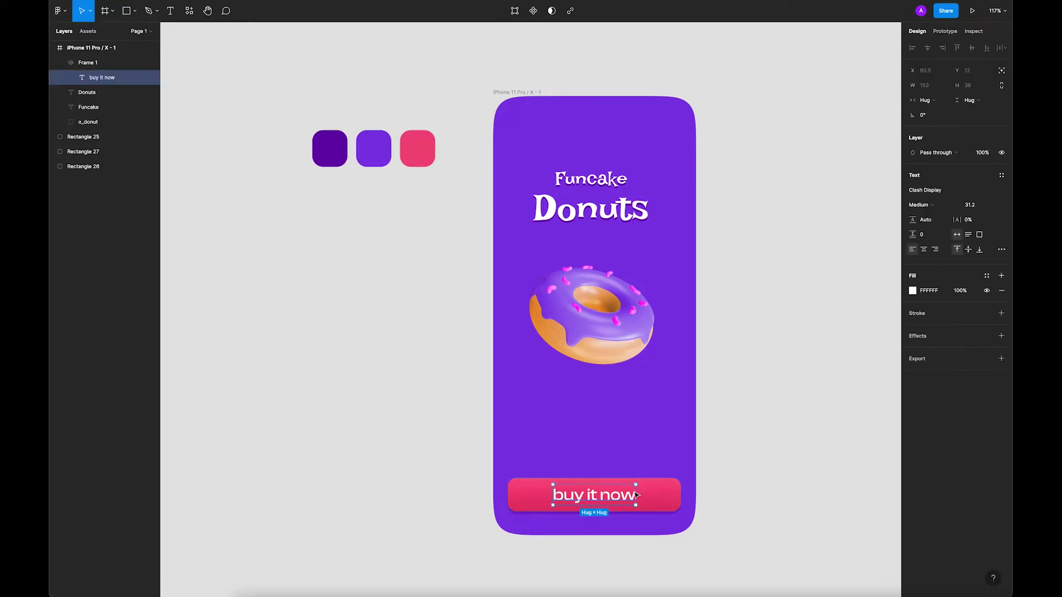
pyautogui.click(780, 401)
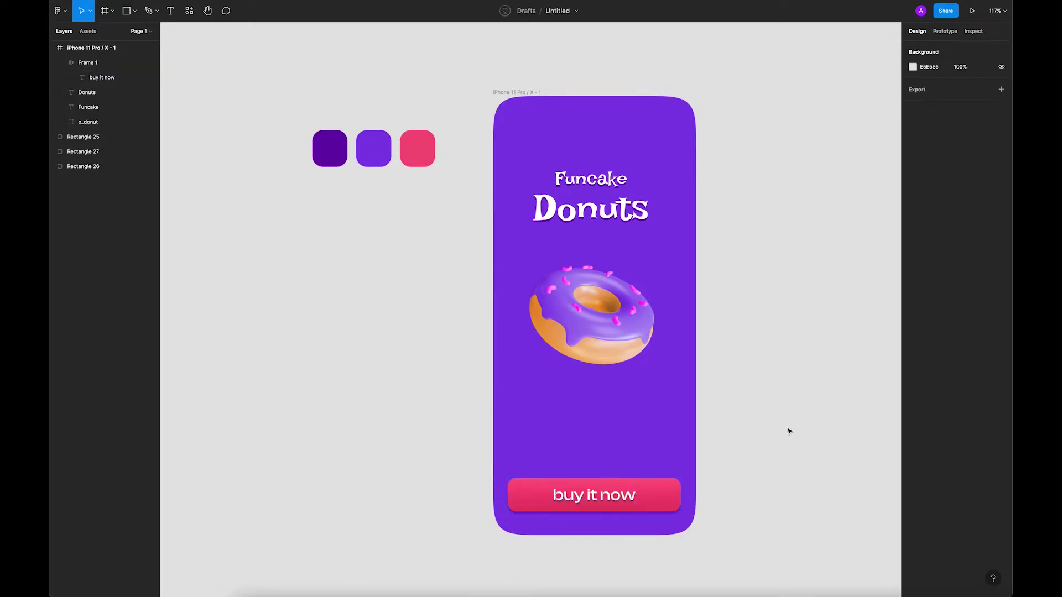
pyautogui.doubleClick(659, 494)
pyautogui.click(913, 352)
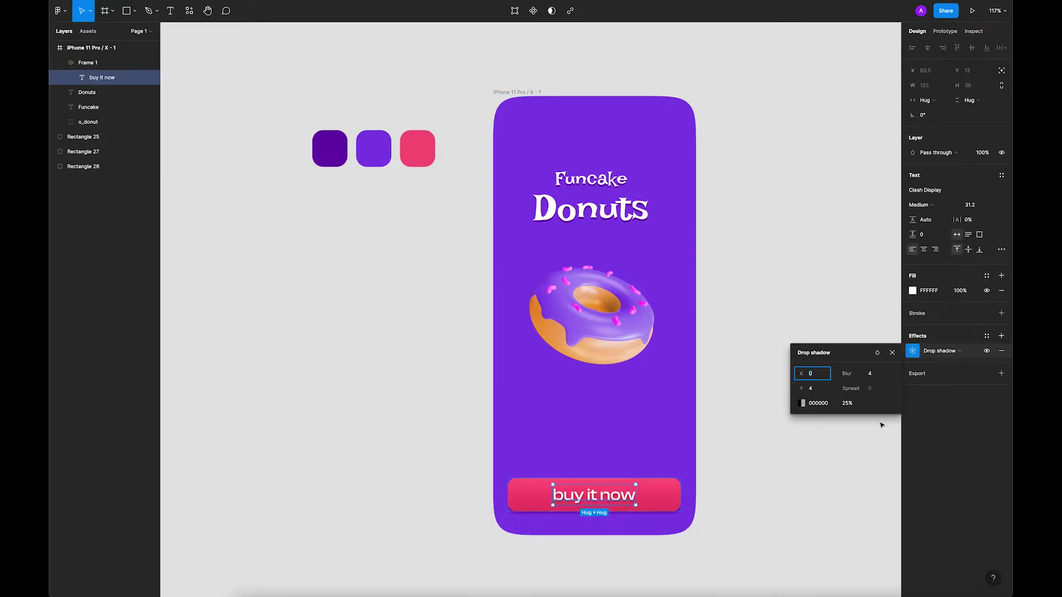
pyautogui.click(848, 404)
pyautogui.write('10')
pyautogui.press('Return')
# Sample the button's pink for the text shadow and darken it to #A13449
pyautogui.click(802, 403)
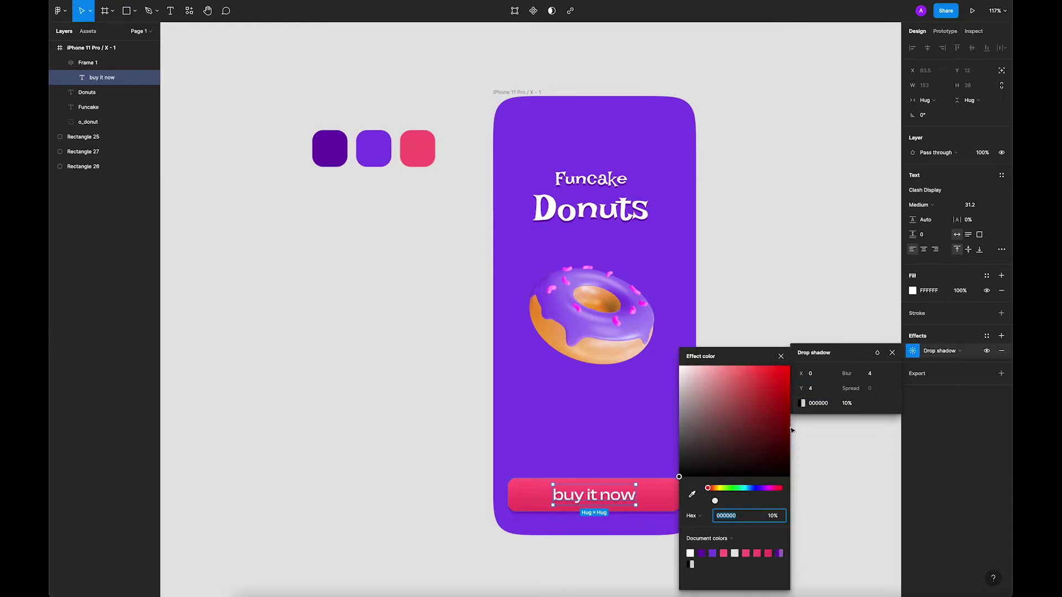
pyautogui.click(692, 494)
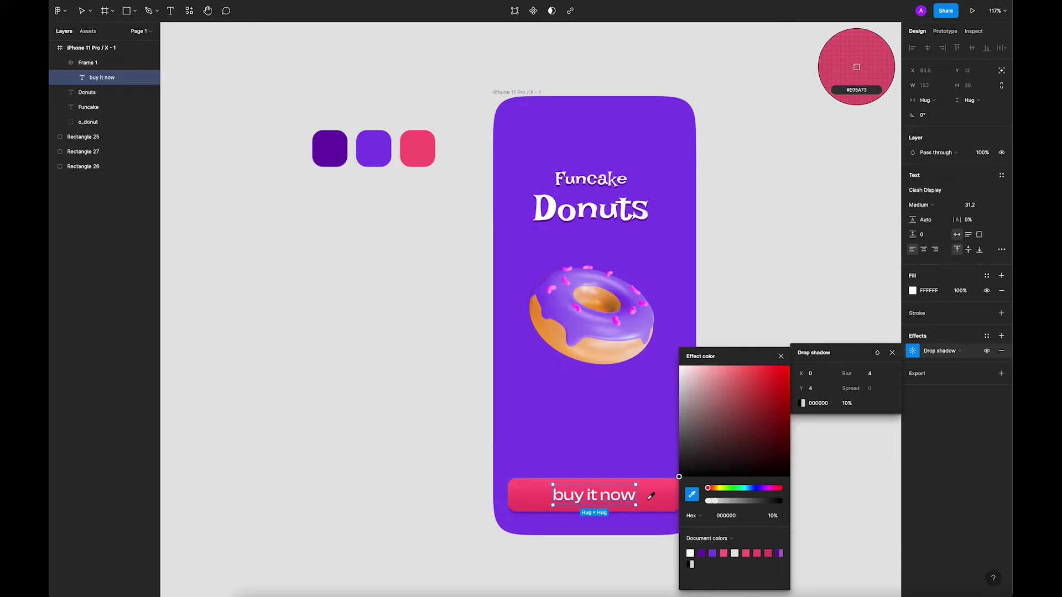
pyautogui.click(651, 500)
pyautogui.moveTo(746, 381); pyautogui.dragTo(754, 409)
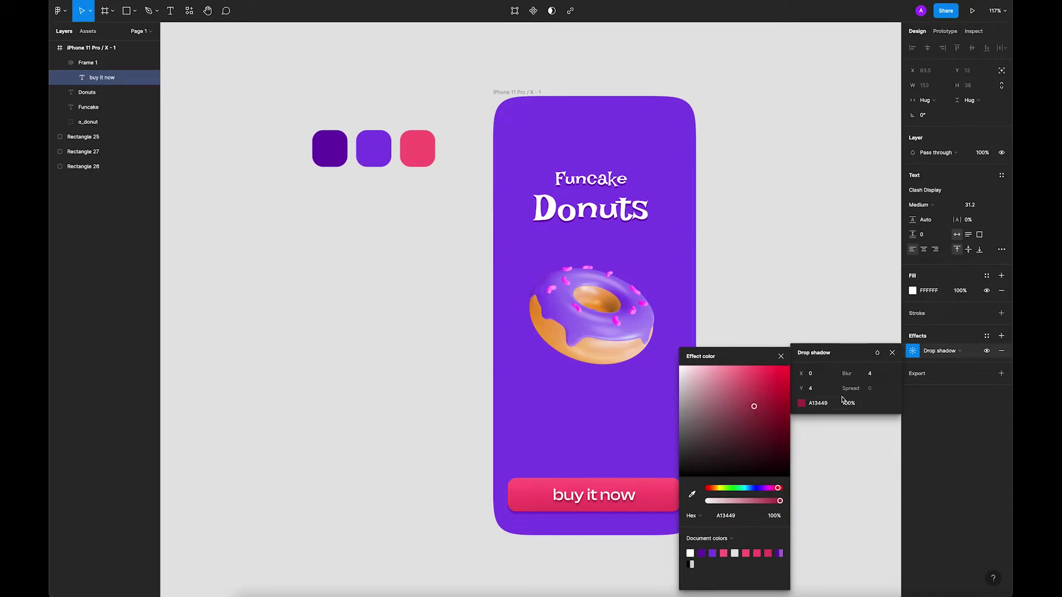
# Set the text shadow blur to 2 and lower its opacity to about 58%
pyautogui.click(846, 373)
pyautogui.write('2')
pyautogui.press('Return')
pyautogui.click(839, 408)
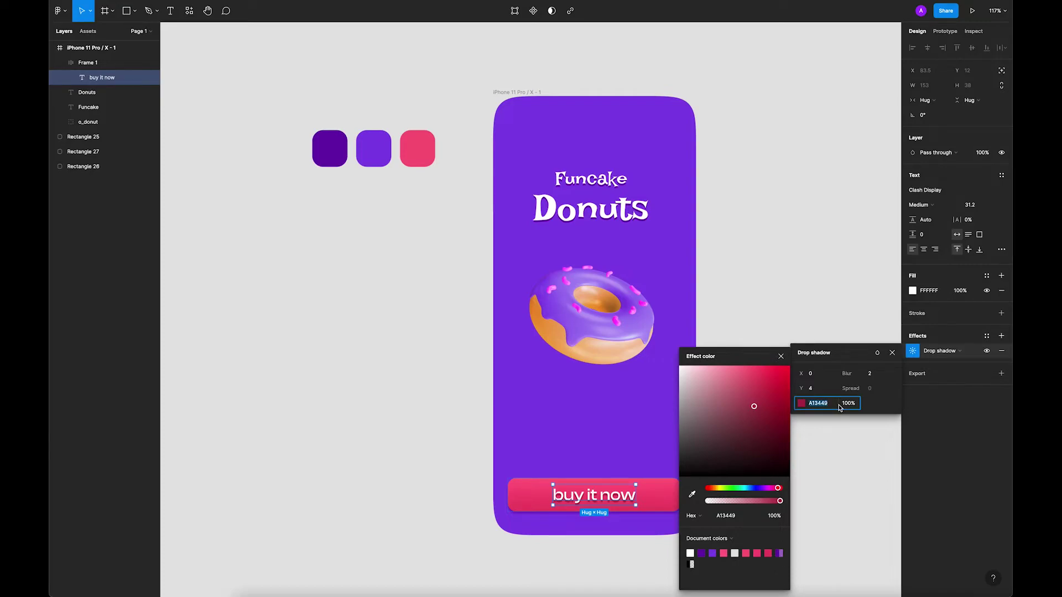
pyautogui.moveTo(838, 405); pyautogui.dragTo(798, 409)
pyautogui.moveTo(794, 409); pyautogui.dragTo(789, 410)
pyautogui.click(780, 356)
pyautogui.click(801, 305)
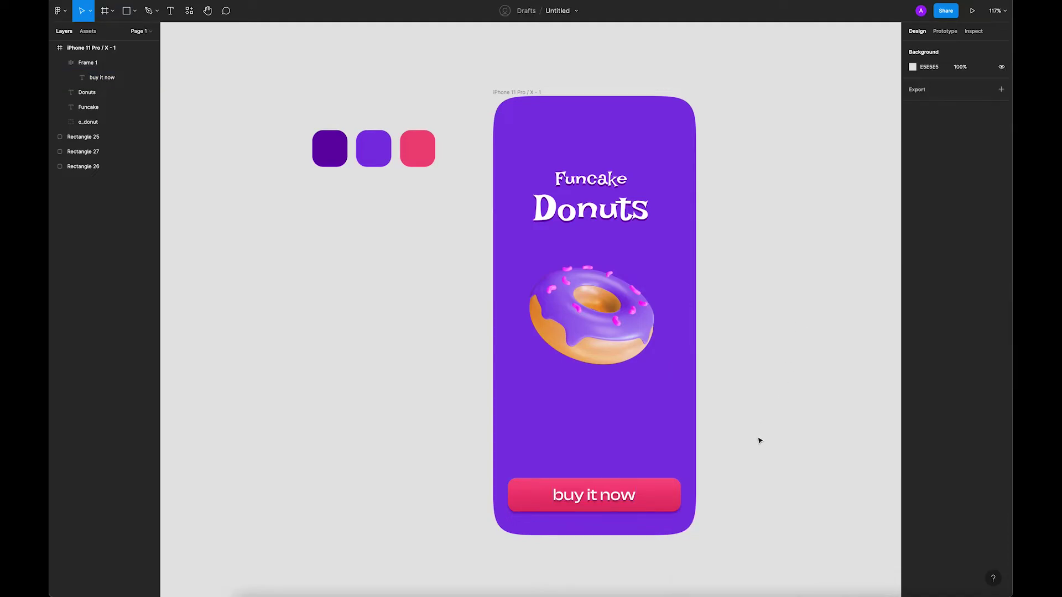
pyautogui.click(585, 491)
pyautogui.click(783, 415)
pyautogui.click(629, 544)
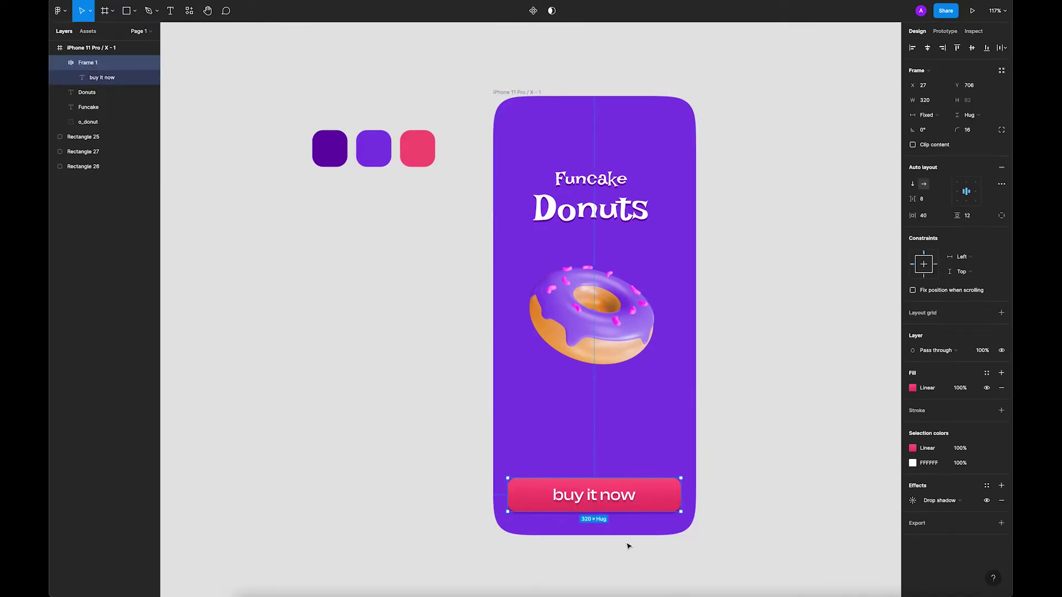
# Move the Funcake Donuts titles and donut down, lining the donut up with the frame centre
pyautogui.click(824, 422)
pyautogui.keyDown('ctrl'); pyautogui.scroll(-3, 719, 310); pyautogui.keyUp('ctrl')
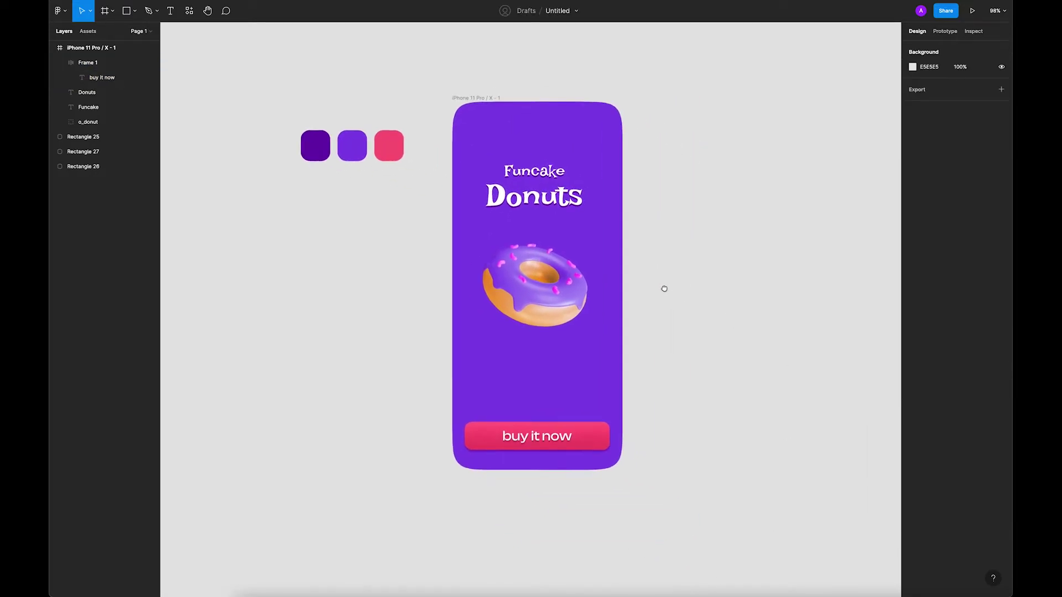
pyautogui.keyDown('ctrl'); pyautogui.scroll(-3, 666, 282); pyautogui.keyUp('ctrl')
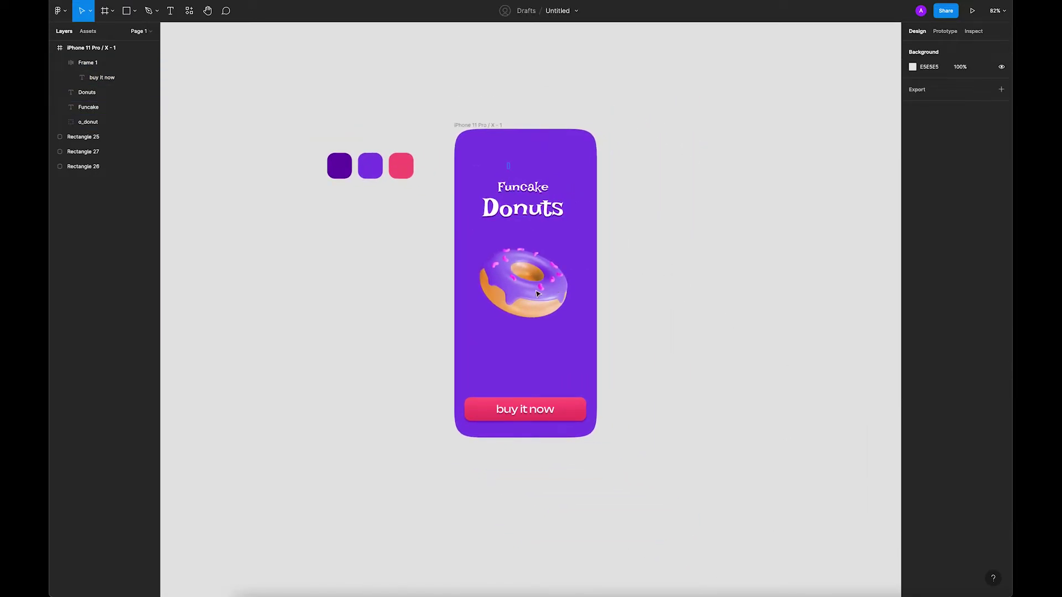
pyautogui.click(87, 93)
pyautogui.keyDown('shift'); pyautogui.click(88, 121); pyautogui.keyUp('shift')
pyautogui.moveTo(540, 243); pyautogui.dragTo(539, 258)
pyautogui.click(525, 360)
pyautogui.moveTo(528, 302); pyautogui.dragTo(537, 305)
pyautogui.moveTo(537, 298); pyautogui.dragTo(536, 293)
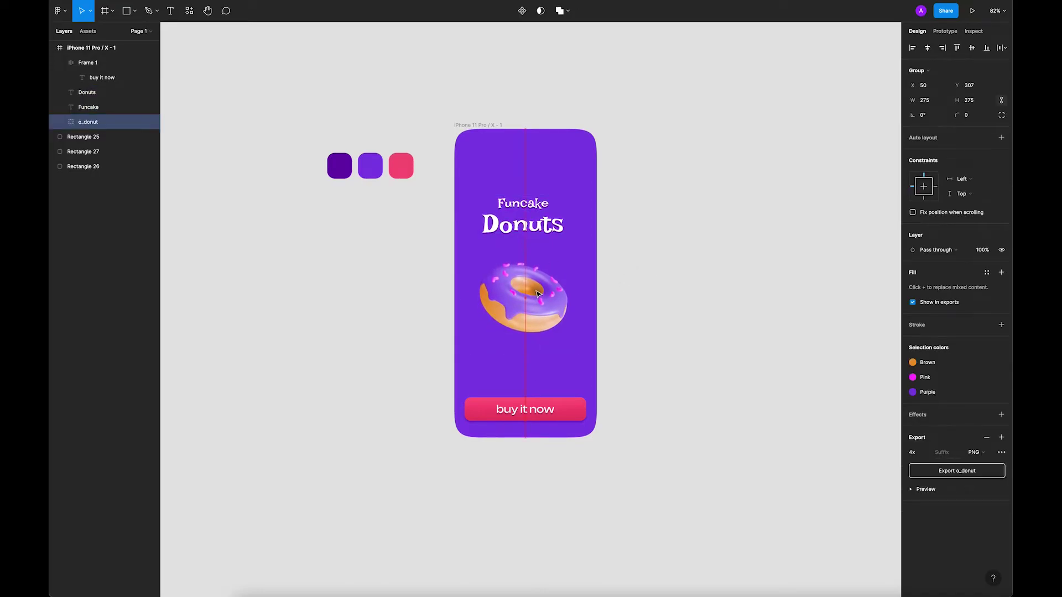
# Select the button, titles and donut together and align their horizontal centres
pyautogui.click(659, 278)
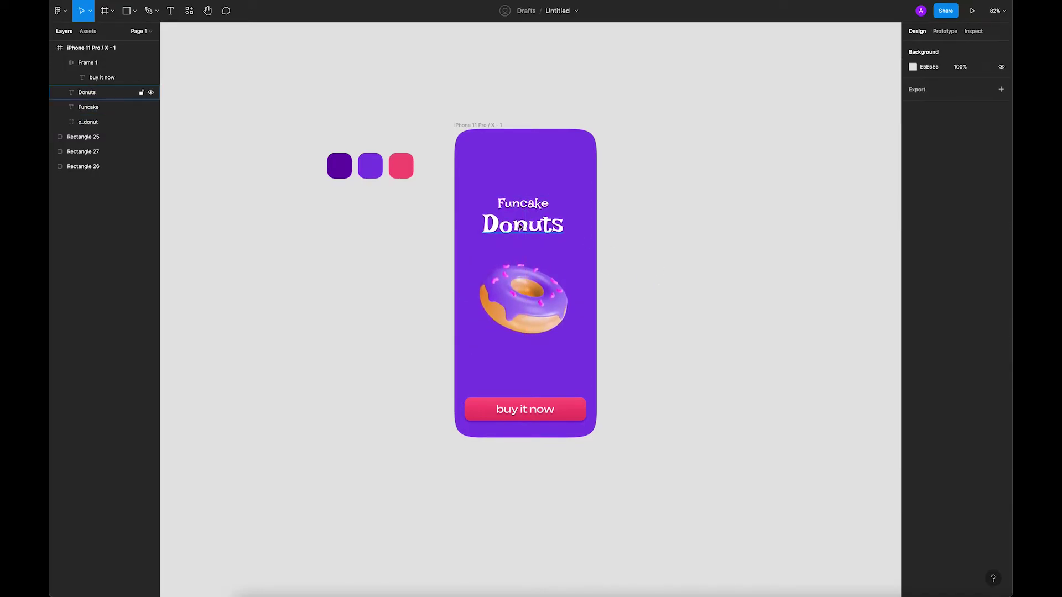
pyautogui.click(522, 203)
pyautogui.keyDown('shift'); pyautogui.click(523, 224); pyautogui.keyUp('shift')
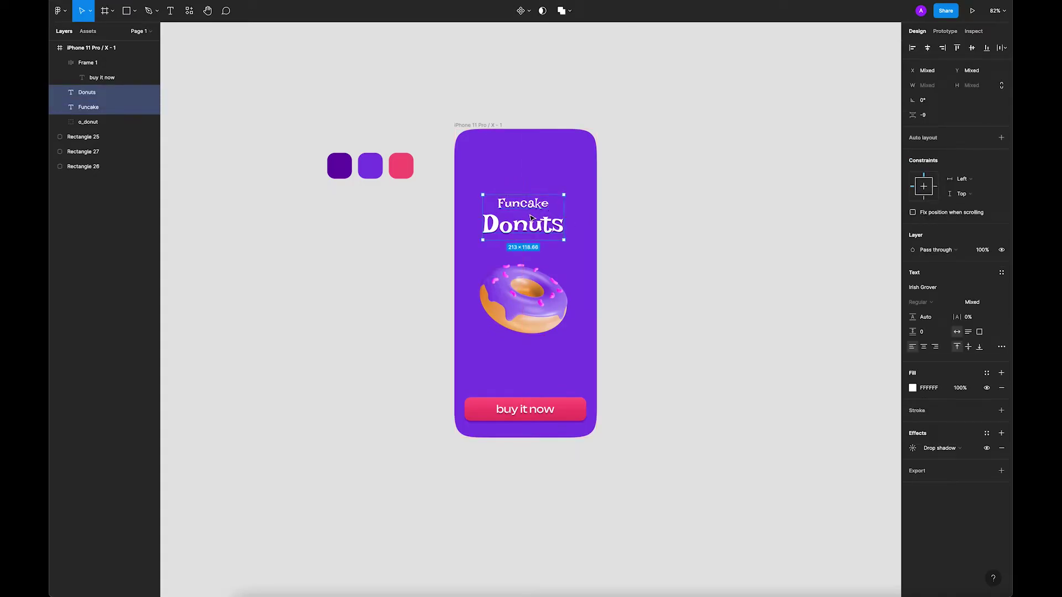
pyautogui.click(512, 174)
pyautogui.click(520, 318)
pyautogui.click(585, 259)
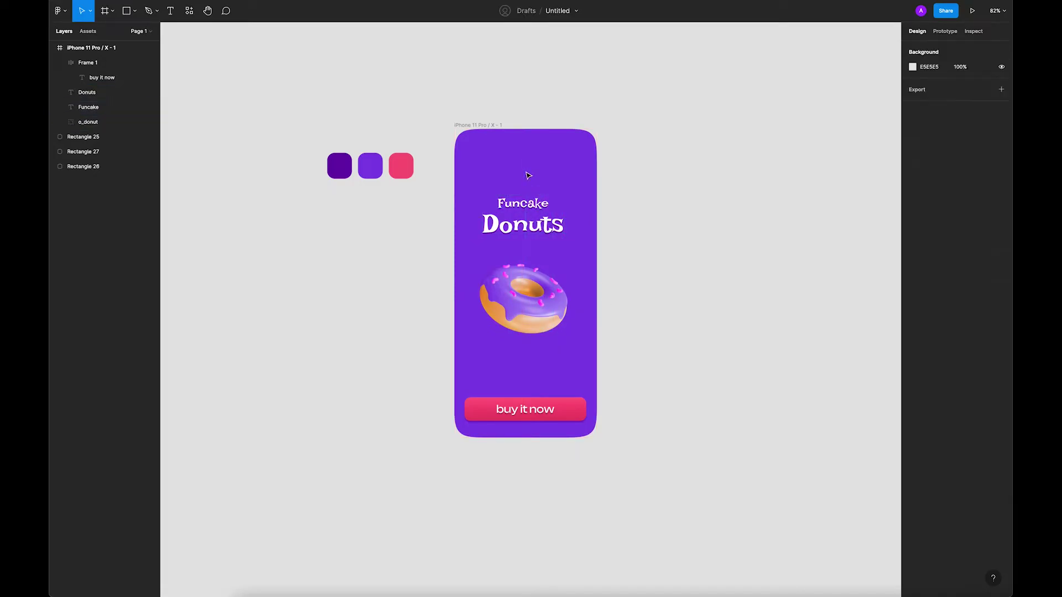
pyautogui.moveTo(592, 182); pyautogui.dragTo(467, 426)
pyautogui.click(926, 49)
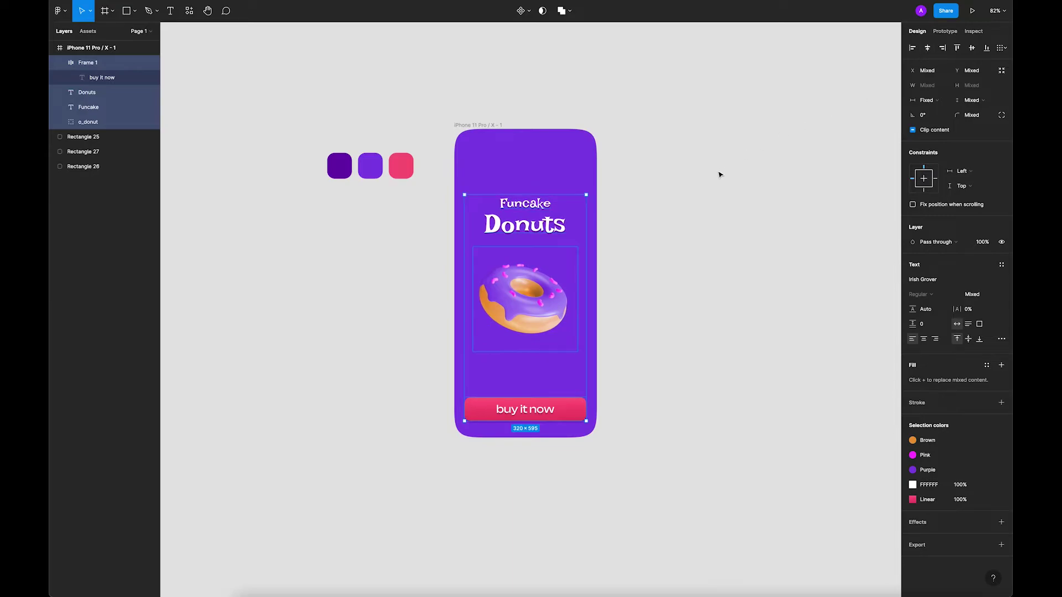
pyautogui.moveTo(540, 292); pyautogui.dragTo(540, 286)
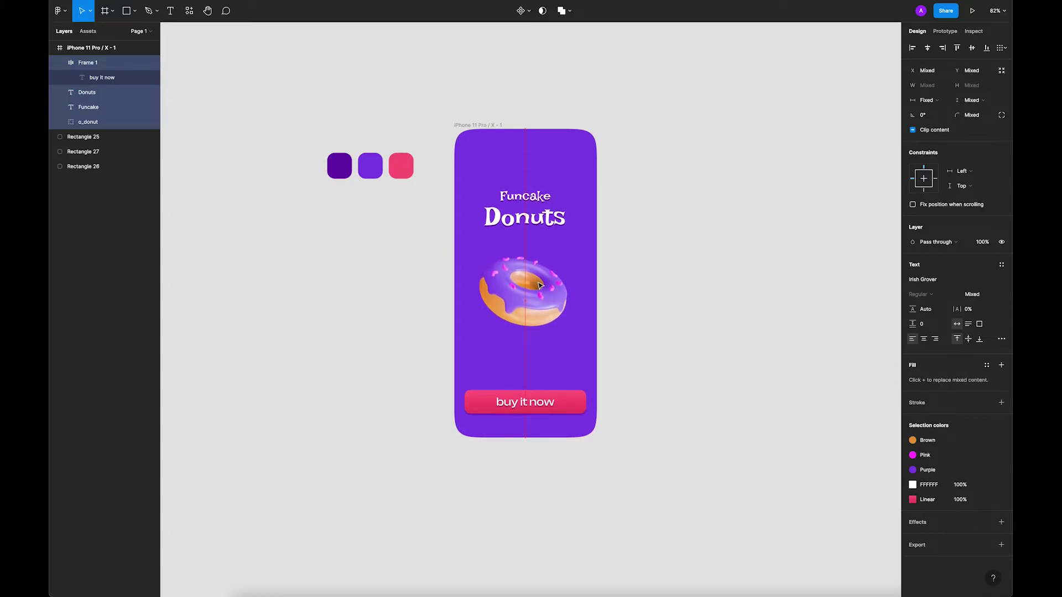
pyautogui.click(670, 260)
# Shift the Funcake, Donuts titles and donut about 24 px further down
pyautogui.click(530, 246)
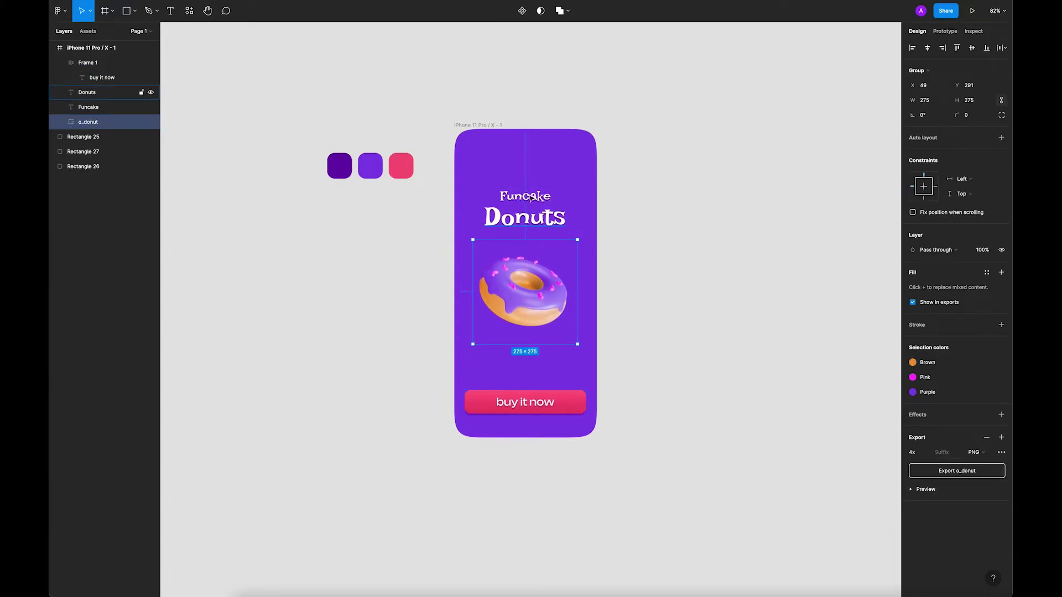
pyautogui.keyDown('shift'); pyautogui.click(530, 198); pyautogui.keyUp('shift')
pyautogui.keyDown('shift'); pyautogui.click(530, 213); pyautogui.keyUp('shift')
pyautogui.moveTo(531, 231); pyautogui.dragTo(541, 243)
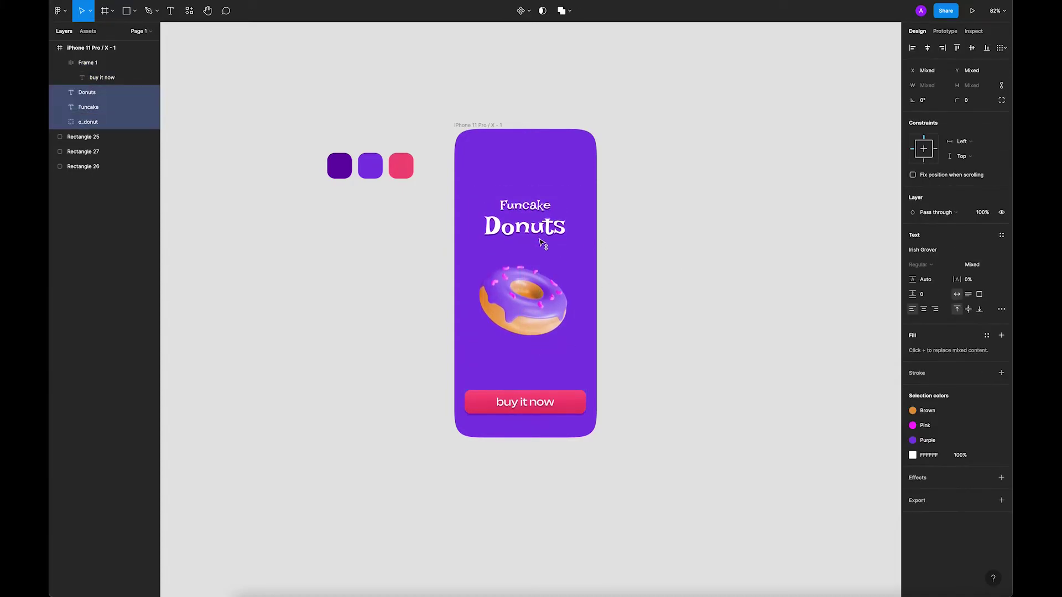
pyautogui.click(642, 235)
# Duplicate the iPhone frame to the right as iPhone 11 Pro / X - 2
pyautogui.click(481, 126)
pyautogui.moveTo(483, 133); pyautogui.dragTo(649, 134)
pyautogui.click(644, 89)
pyautogui.hscroll(2, 652, 91)
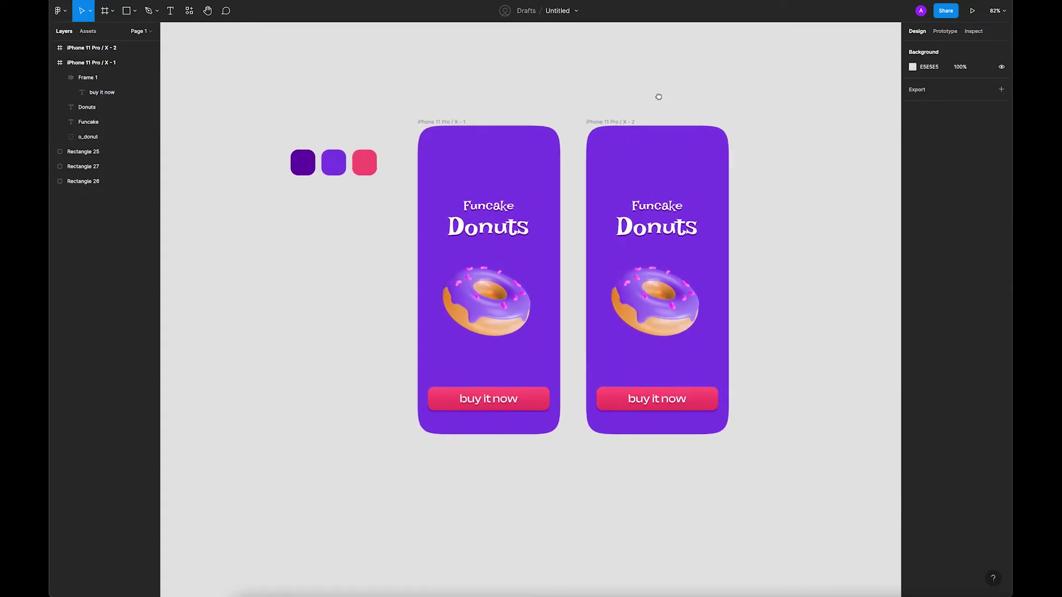
pyautogui.moveTo(630, 185); pyautogui.dragTo(675, 234)
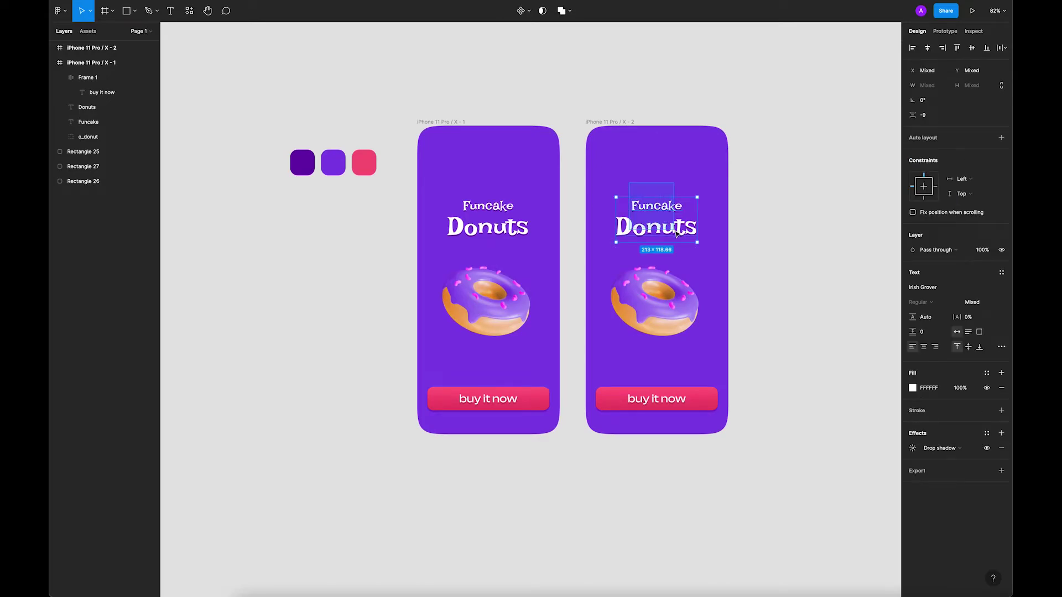
# Scale the Funcake, Donuts titles and donut in frame X-2 from centre to about 321 px wide
pyautogui.moveTo(633, 167); pyautogui.dragTo(690, 356)
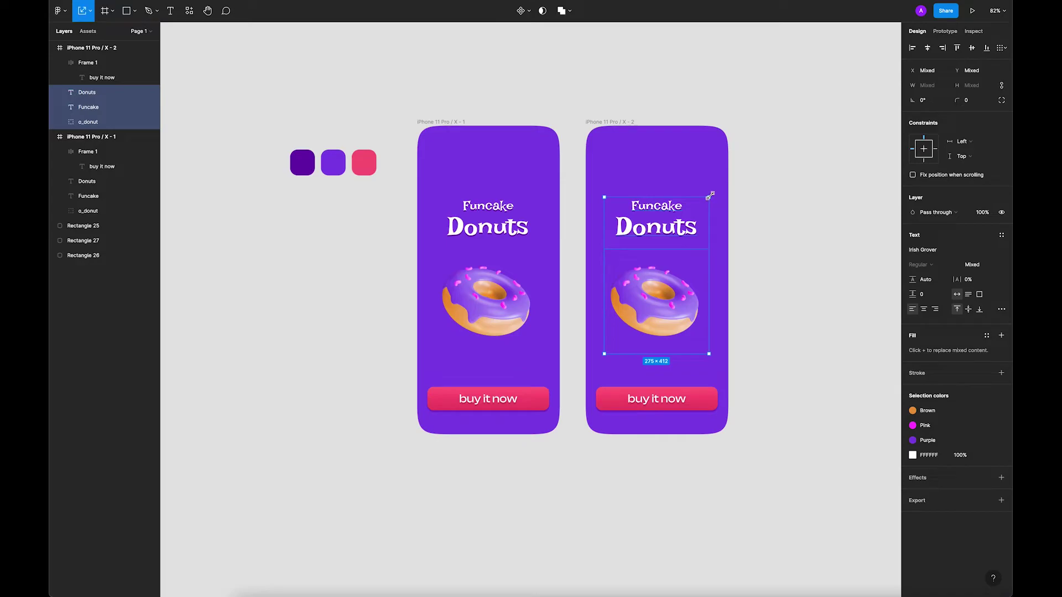
pyautogui.moveTo(710, 195); pyautogui.dragTo(717, 188)
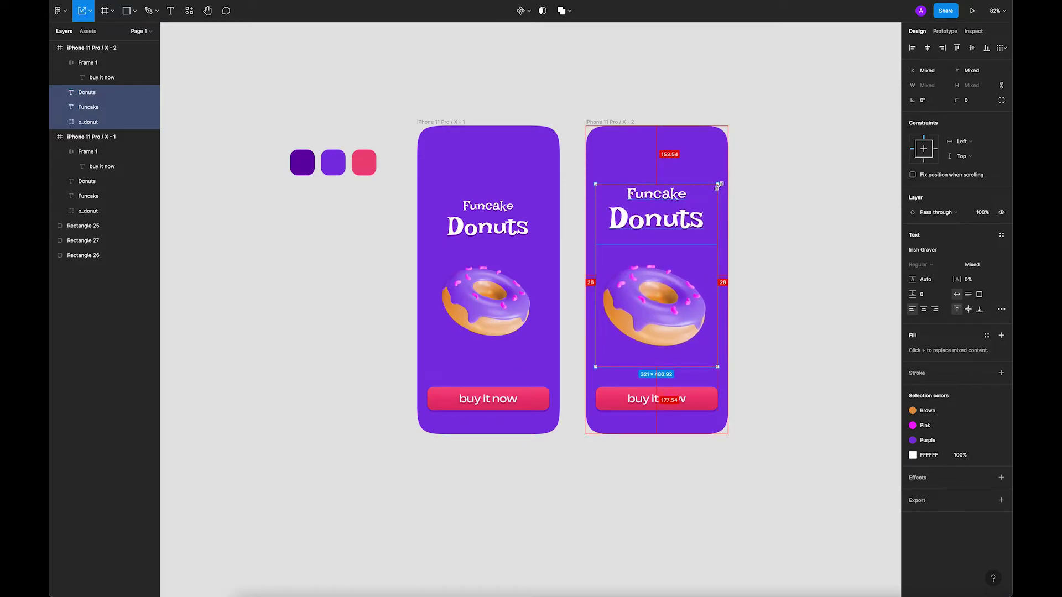
pyautogui.press('Escape')
pyautogui.click(711, 268)
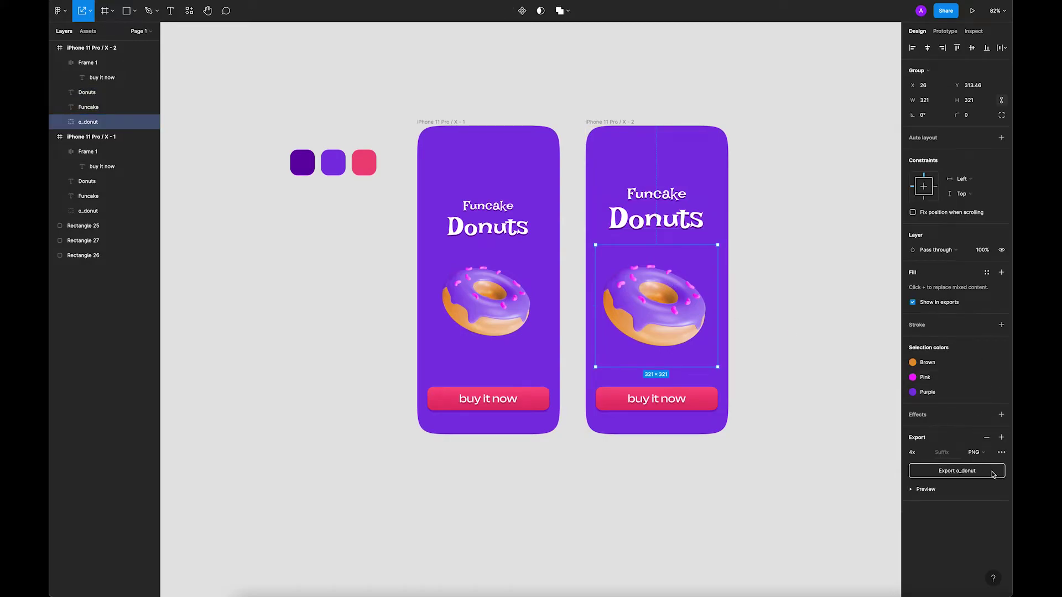
# Add a #621CA7 drop shadow to the donut with Y offset 17 and blur 23
pyautogui.click(1001, 414)
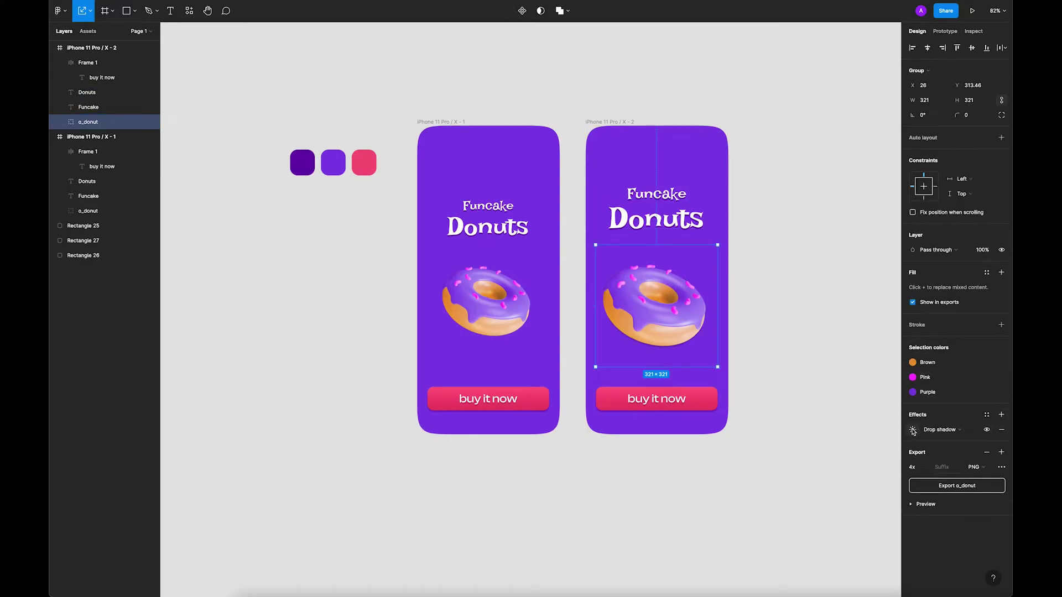
pyautogui.click(912, 430)
pyautogui.moveTo(847, 453); pyautogui.dragTo(863, 452)
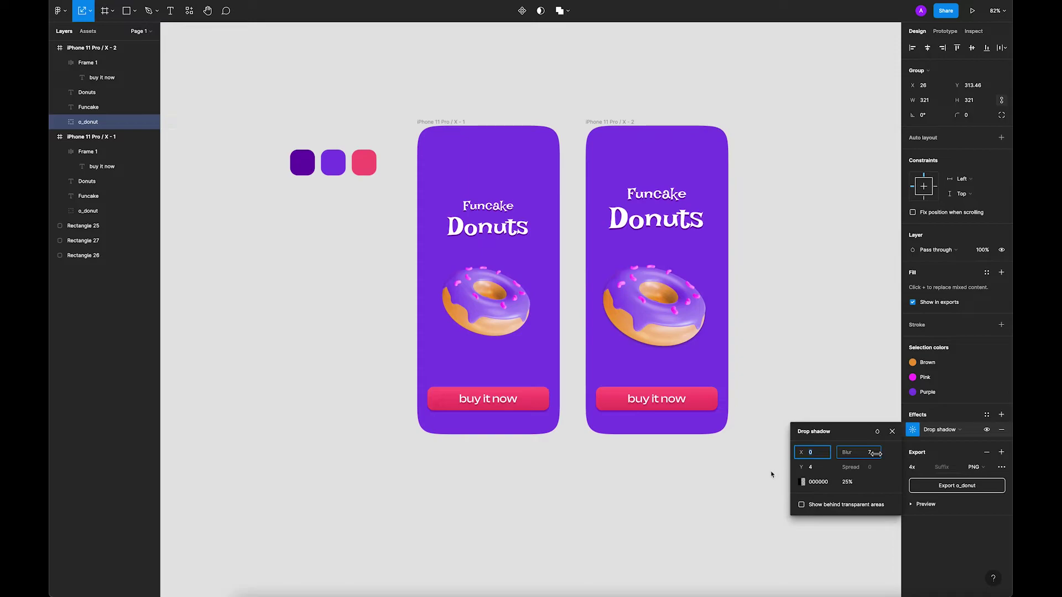
pyautogui.moveTo(801, 467); pyautogui.dragTo(982, 453)
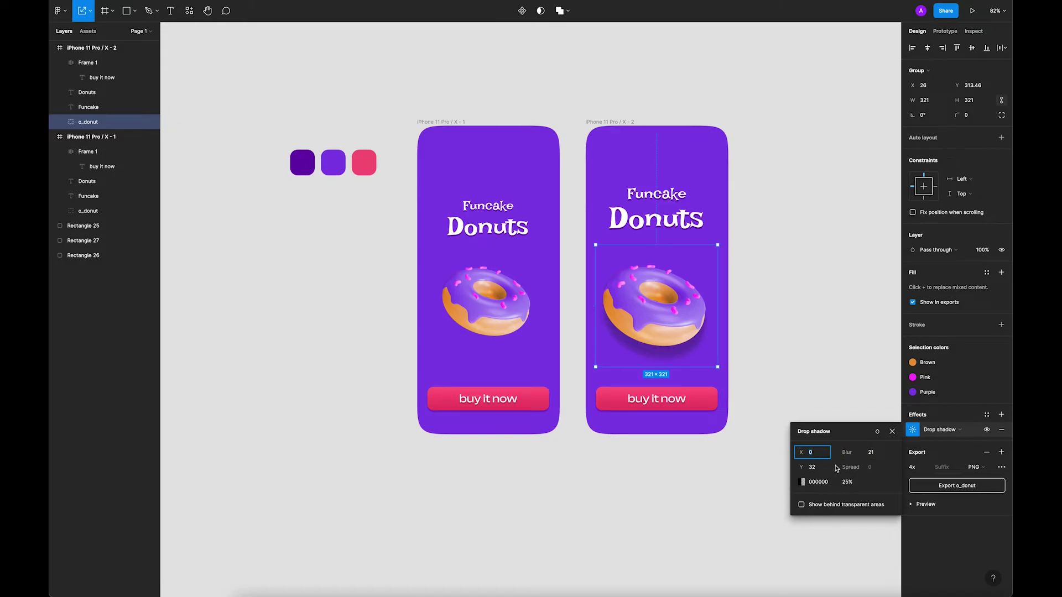
pyautogui.moveTo(799, 467); pyautogui.dragTo(788, 467)
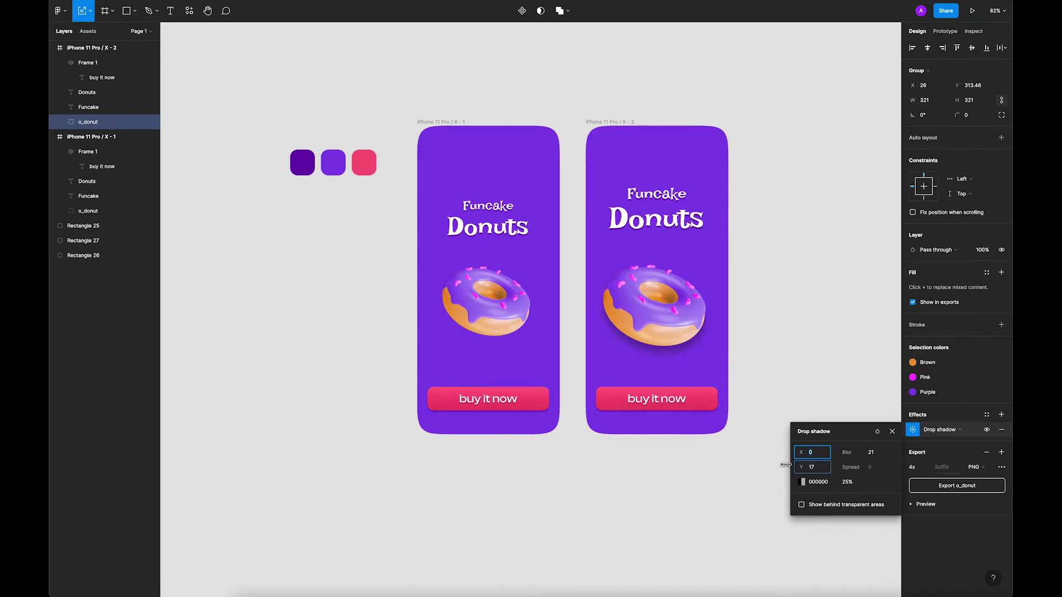
pyautogui.moveTo(847, 452); pyautogui.dragTo(849, 452)
pyautogui.click(802, 481)
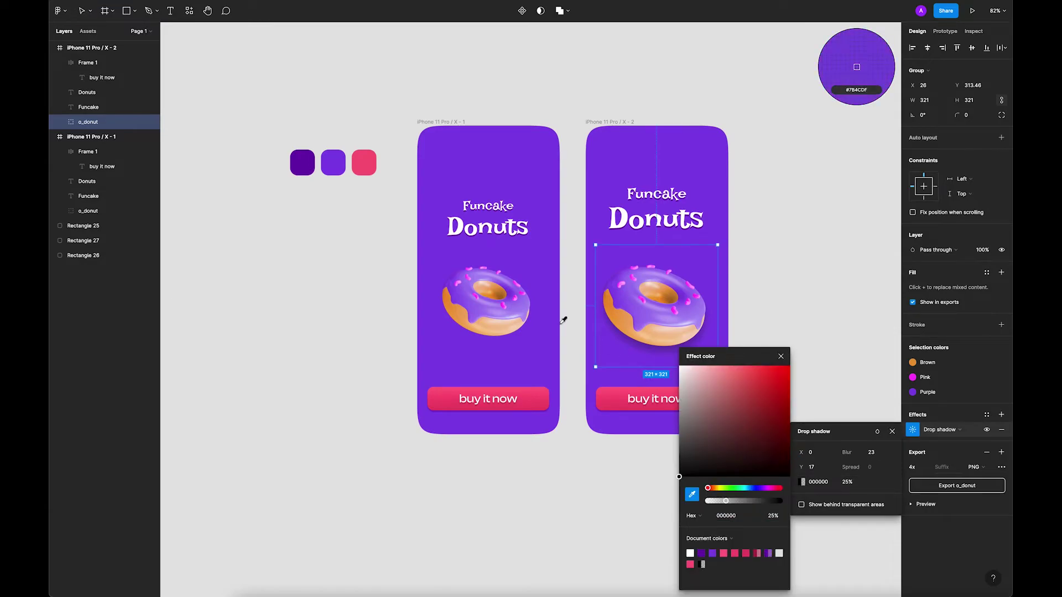
pyautogui.click(535, 326)
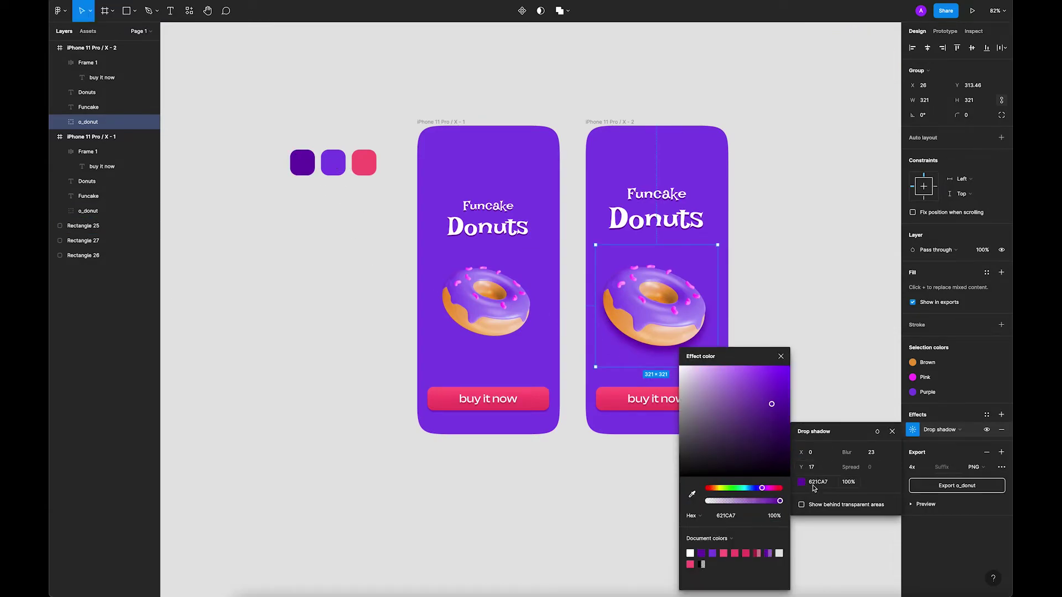
pyautogui.click(853, 485)
pyautogui.click(826, 365)
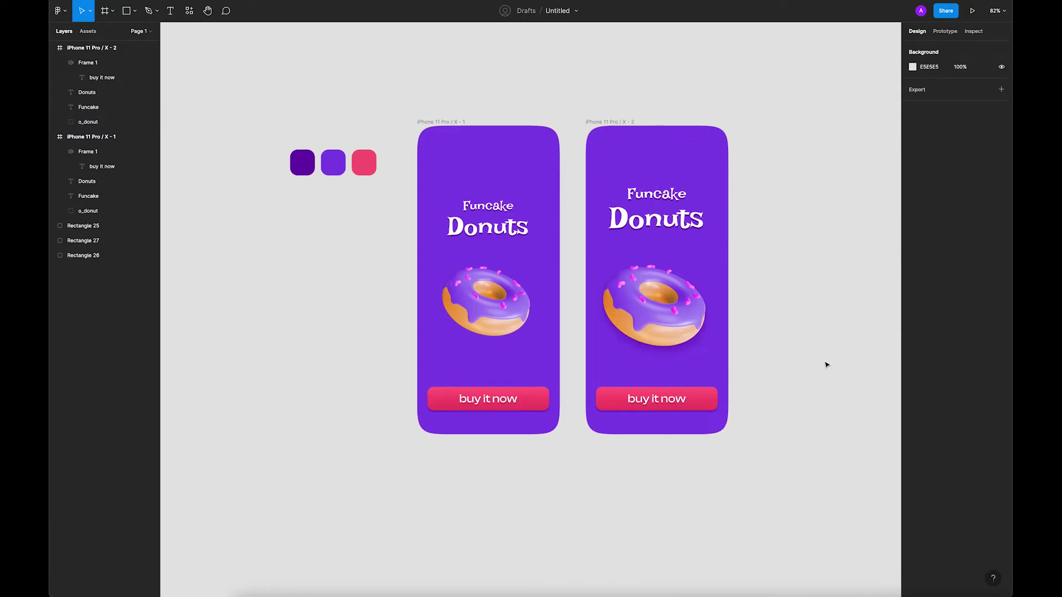
# Nudge the second iPhone frame slightly to the right
pyautogui.click(704, 323)
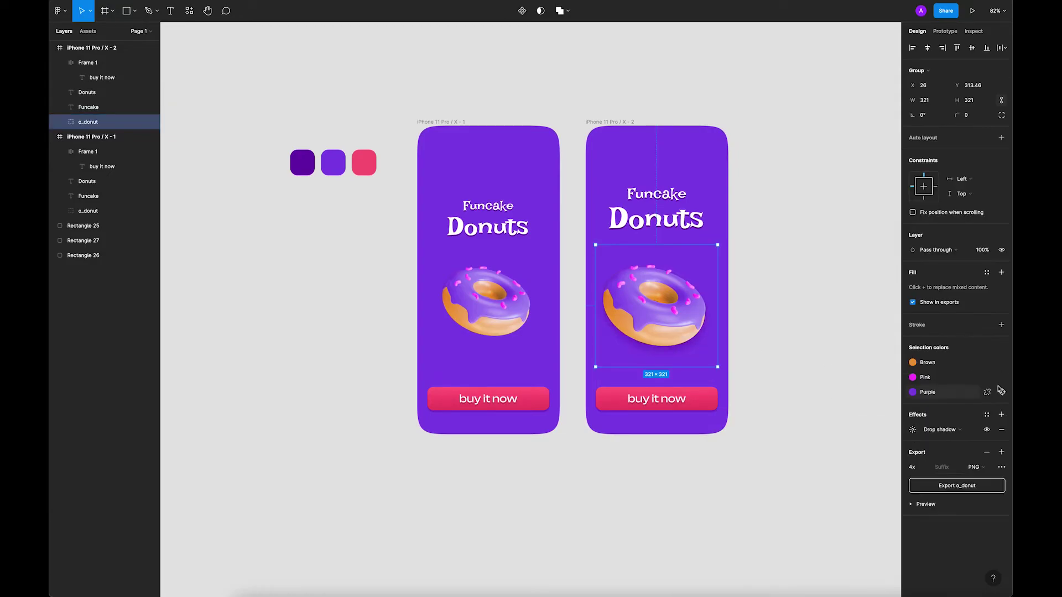
pyautogui.moveTo(941, 429)
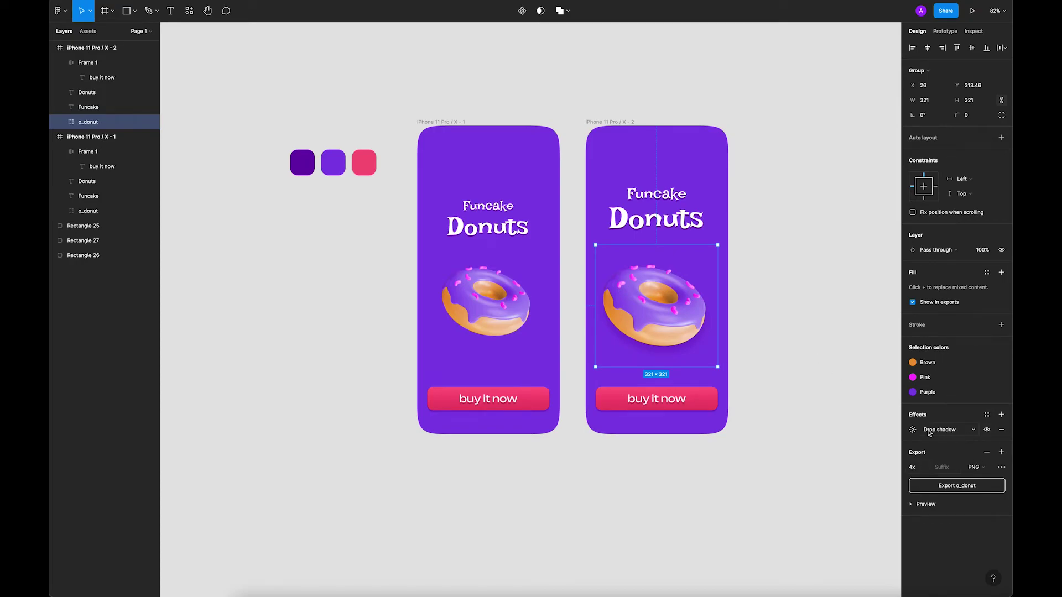
pyautogui.click(865, 415)
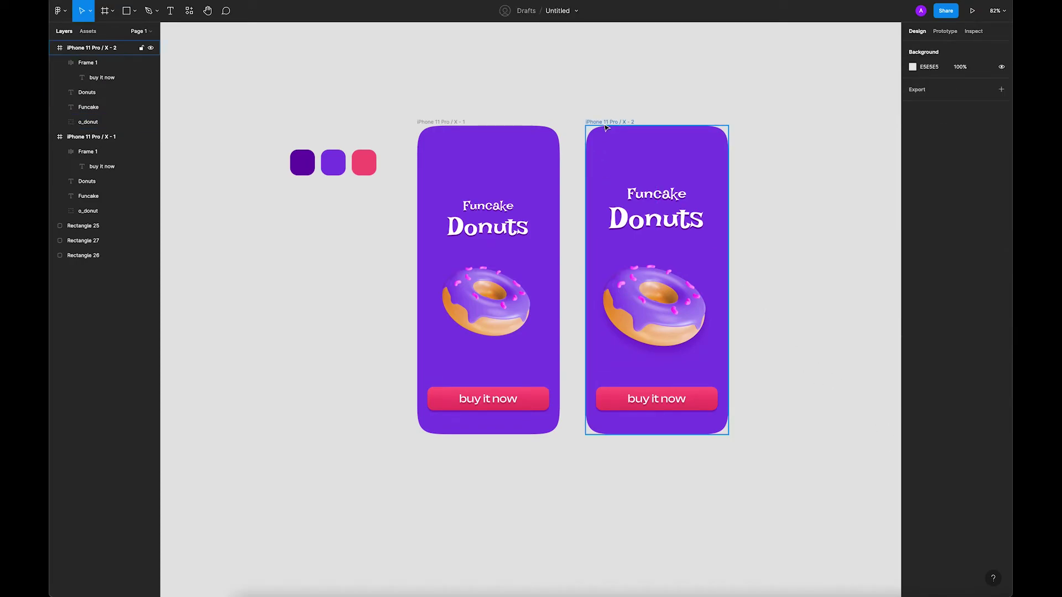
pyautogui.moveTo(607, 124); pyautogui.dragTo(614, 122)
pyautogui.click(570, 83)
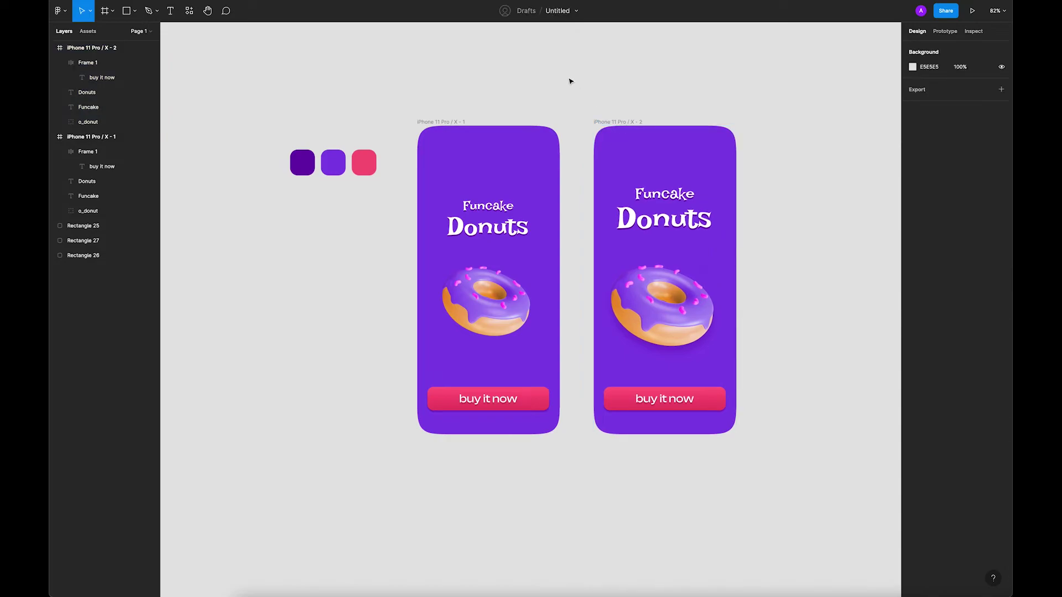
pyautogui.hscroll(1, 689, 89)
# Scale the headline and donut in frame X-2 up proportionally with the K scale tool
pyautogui.moveTo(623, 164); pyautogui.dragTo(702, 336)
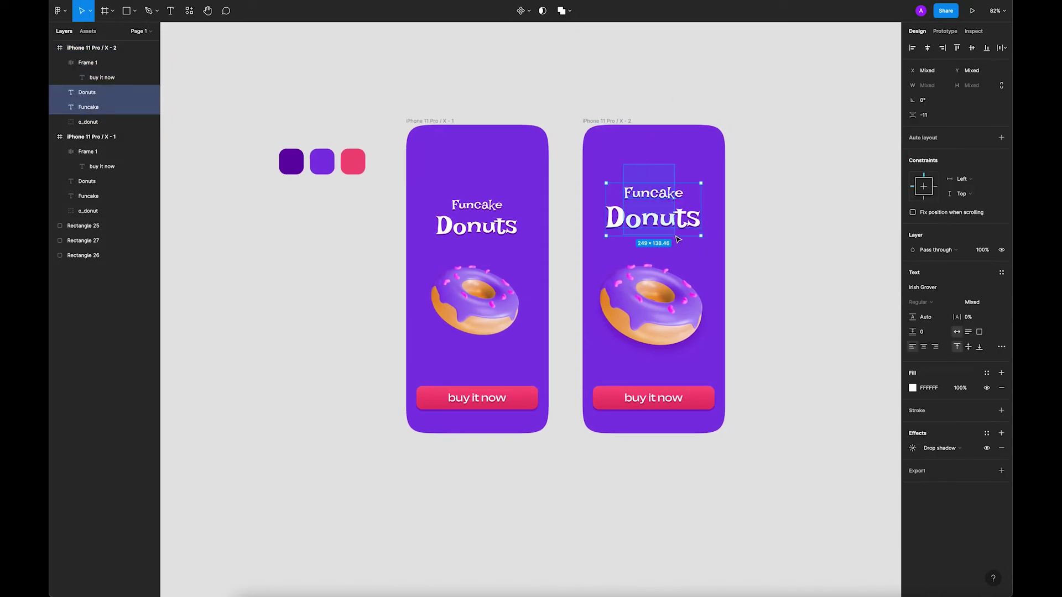
pyautogui.press('k')
pyautogui.moveTo(715, 186); pyautogui.dragTo(720, 176)
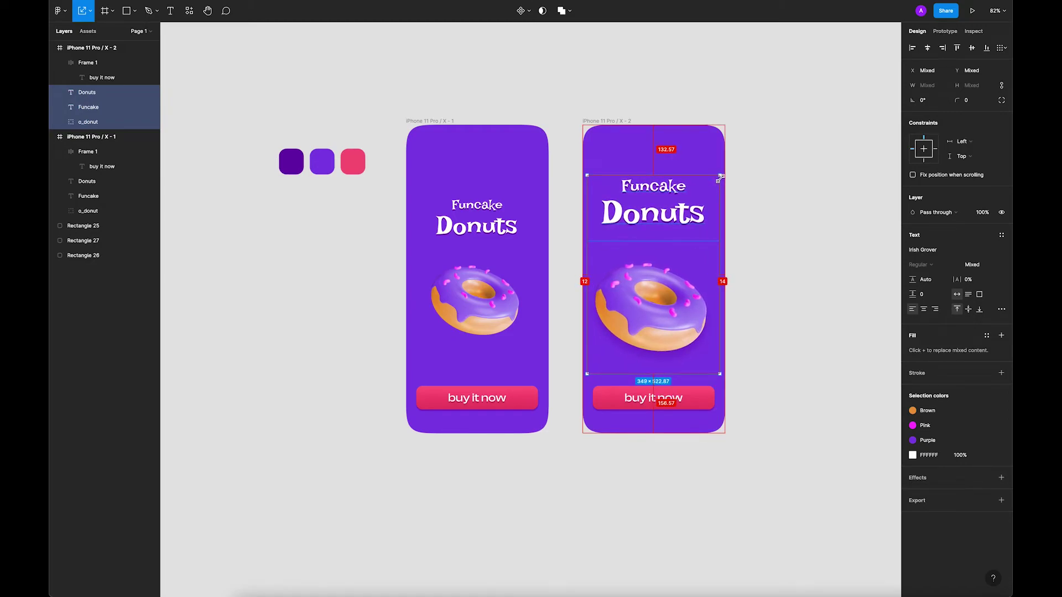
pyautogui.click(787, 211)
# Move frame X-2 further right, away from the first frame
pyautogui.hscroll(2, 787, 219)
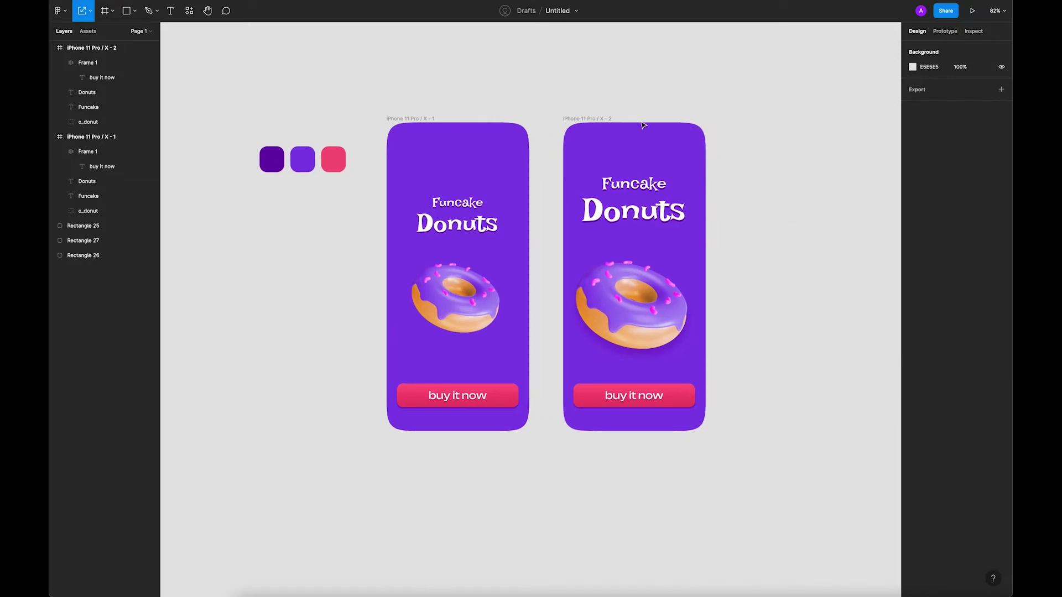
pyautogui.moveTo(598, 118); pyautogui.dragTo(604, 118)
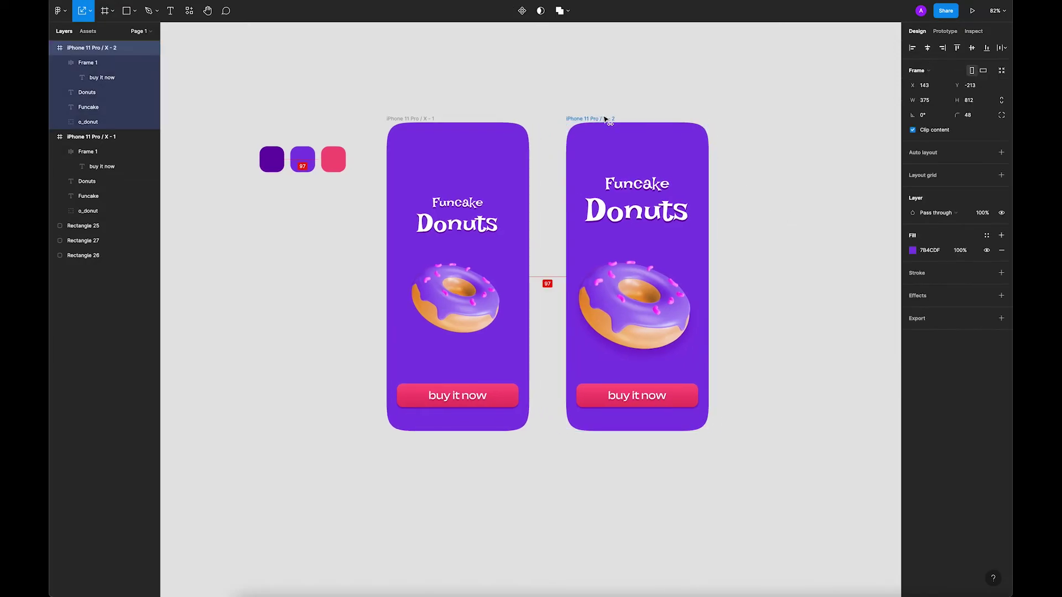
pyautogui.click(540, 90)
pyautogui.moveTo(529, 84); pyautogui.dragTo(547, 92)
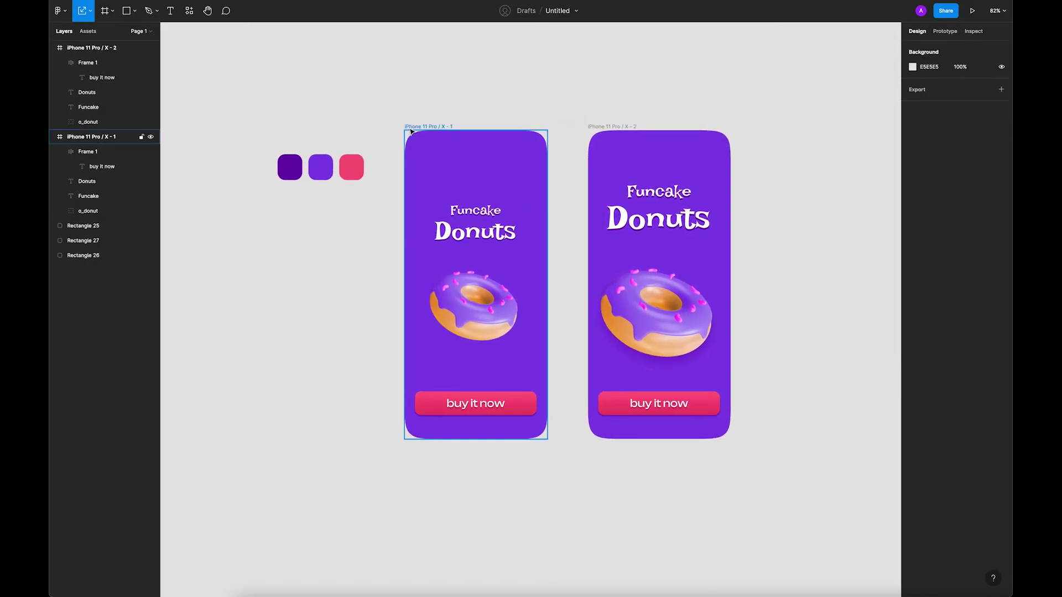
# Connect frame X-1 to X-2 on click using Smart animate with Ease in and out
pyautogui.click(434, 127)
pyautogui.click(945, 32)
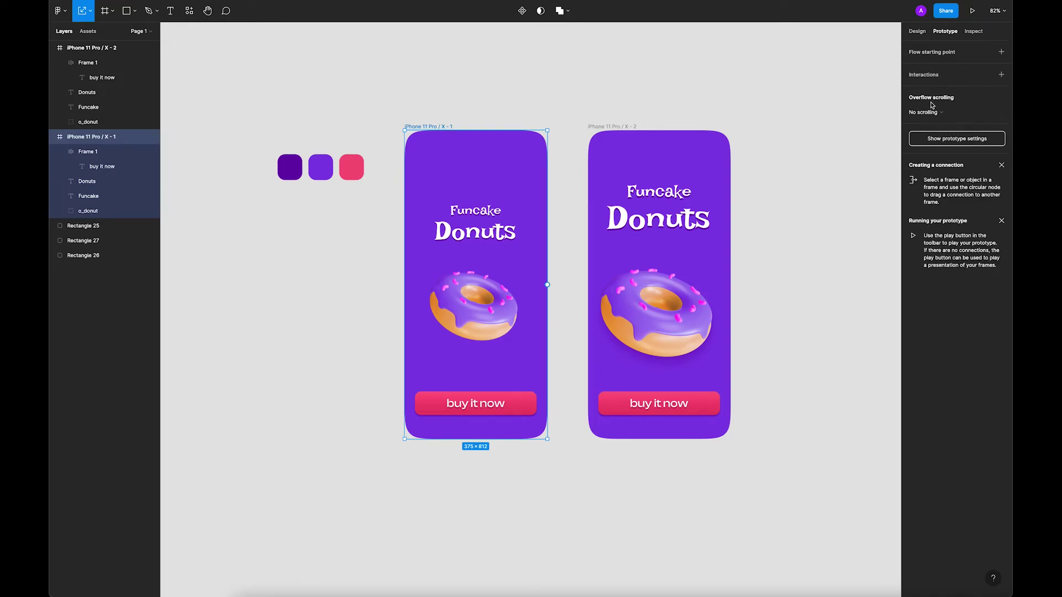
pyautogui.click(751, 72)
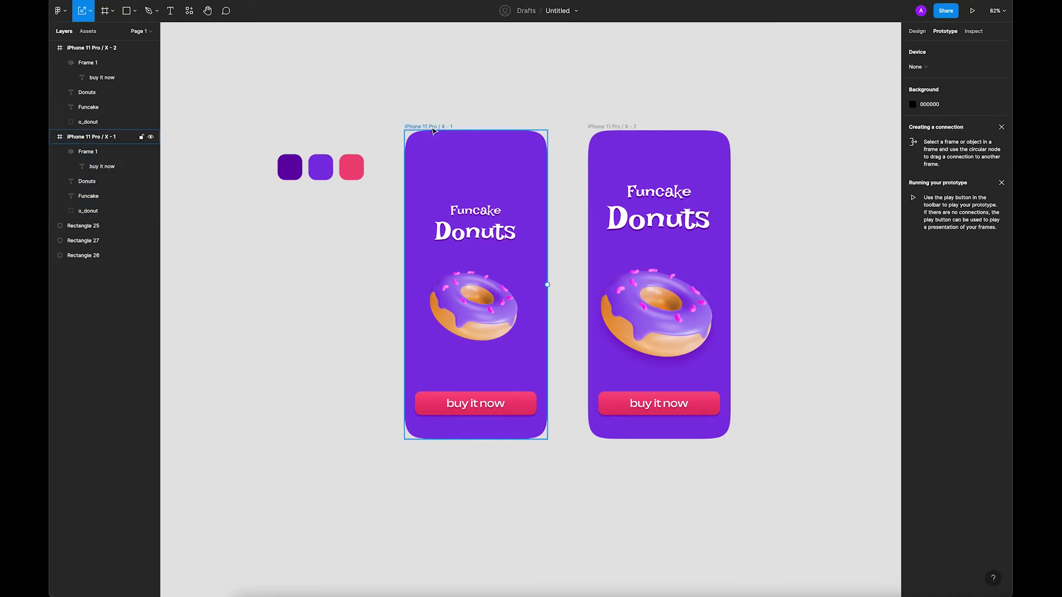
pyautogui.click(434, 130)
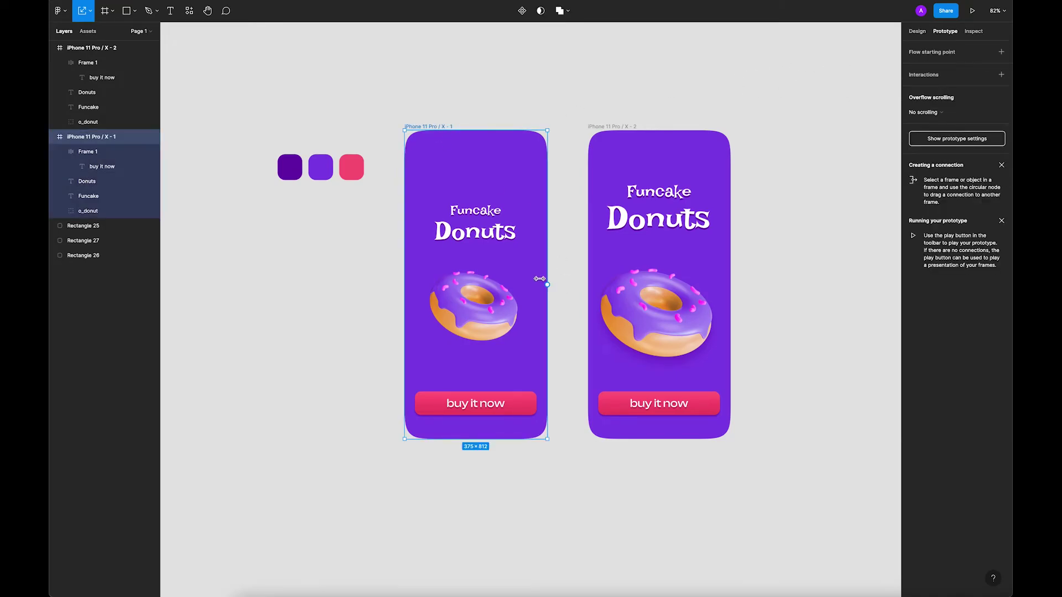
pyautogui.click(568, 291)
pyautogui.click(441, 126)
pyautogui.moveTo(547, 284); pyautogui.dragTo(652, 287)
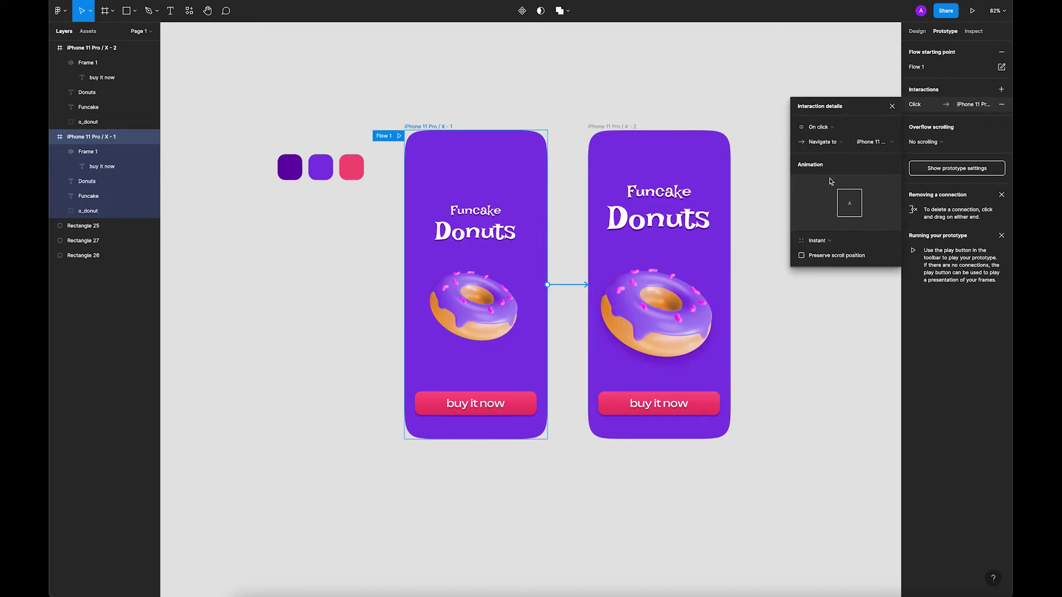
pyautogui.click(817, 241)
pyautogui.click(841, 267)
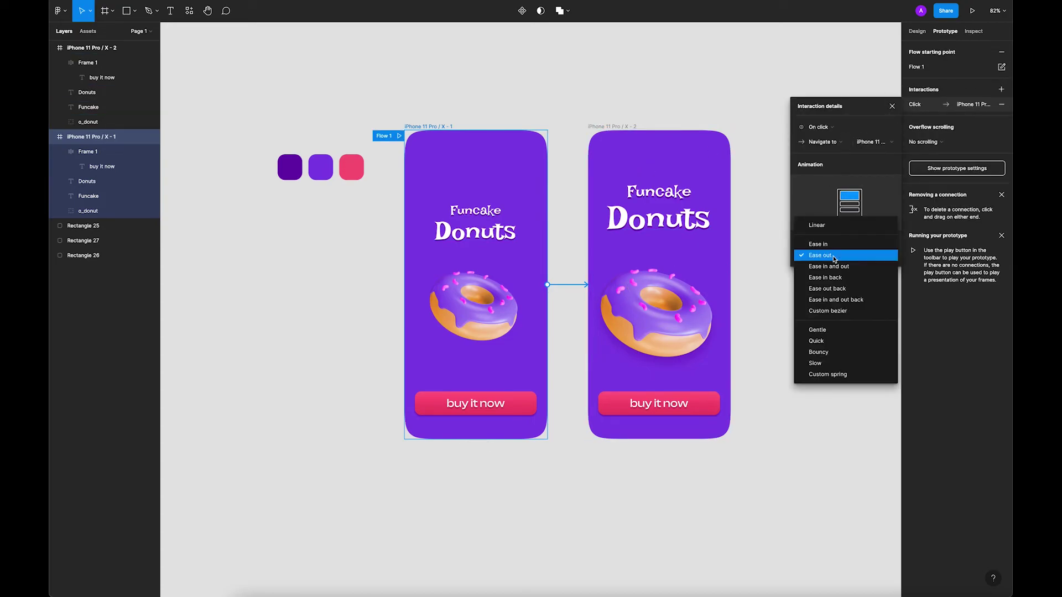
pyautogui.click(843, 267)
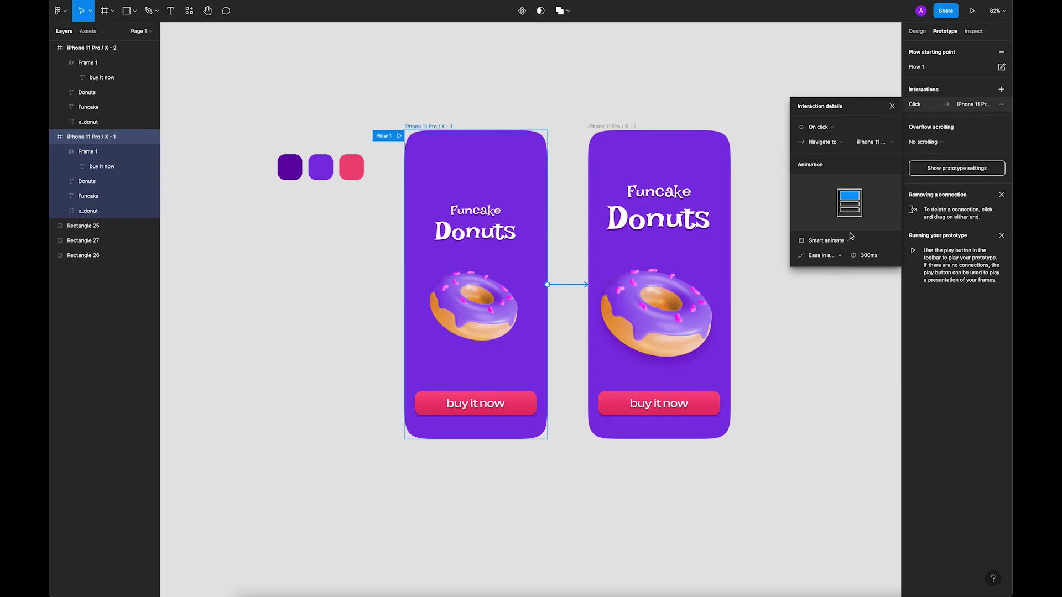
# Link frame X-2 back to X-1 with an After delay trigger of 1200 ms
pyautogui.click(743, 117)
pyautogui.click(713, 228)
pyautogui.moveTo(730, 284); pyautogui.dragTo(520, 283)
pyautogui.click(835, 113)
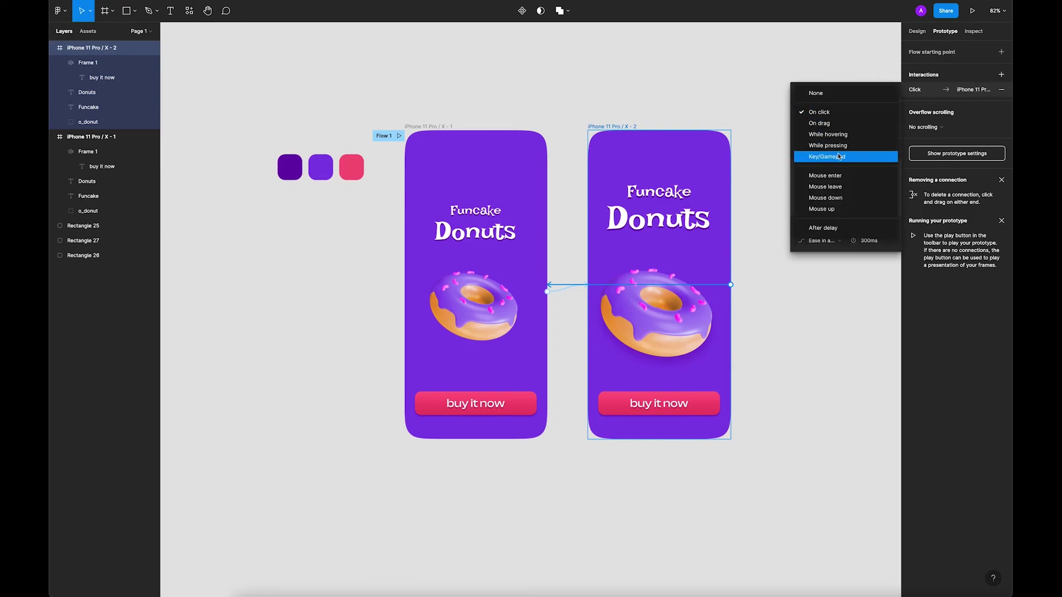
pyautogui.click(849, 228)
pyautogui.click(868, 114)
pyautogui.write('120')
pyautogui.write('0')
pyautogui.press('Return')
# Set that return transition to Smart animate, Ease in and out, 900 ms duration
pyautogui.click(831, 227)
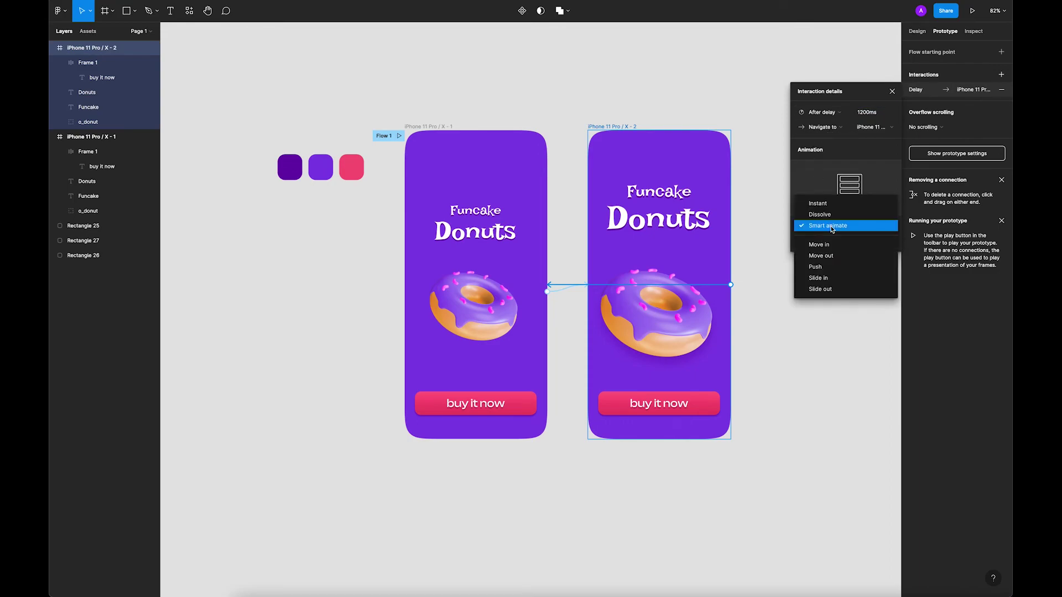
pyautogui.click(832, 241)
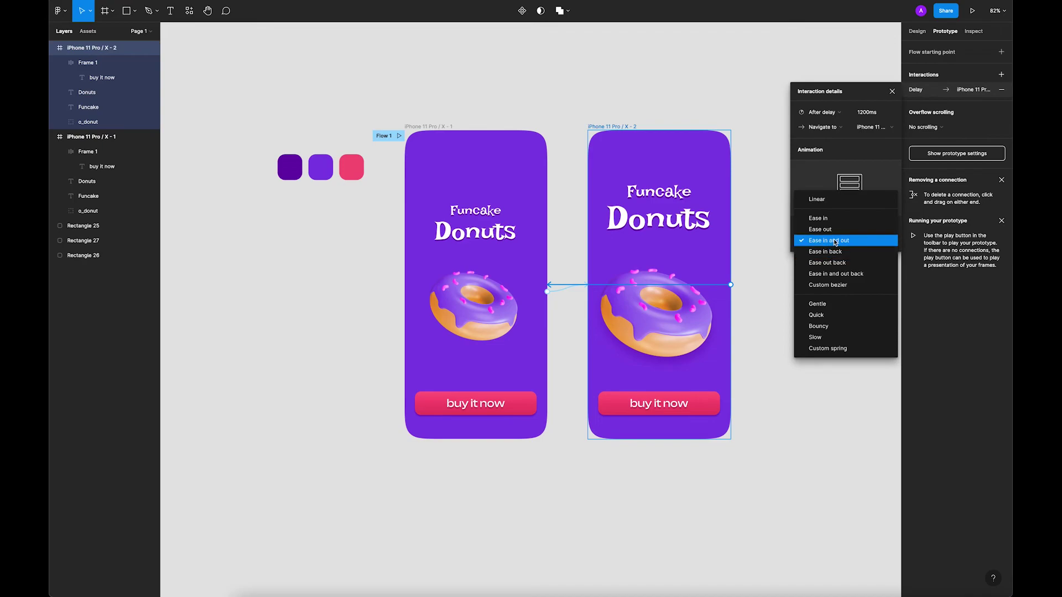
pyautogui.click(835, 241)
pyautogui.click(869, 242)
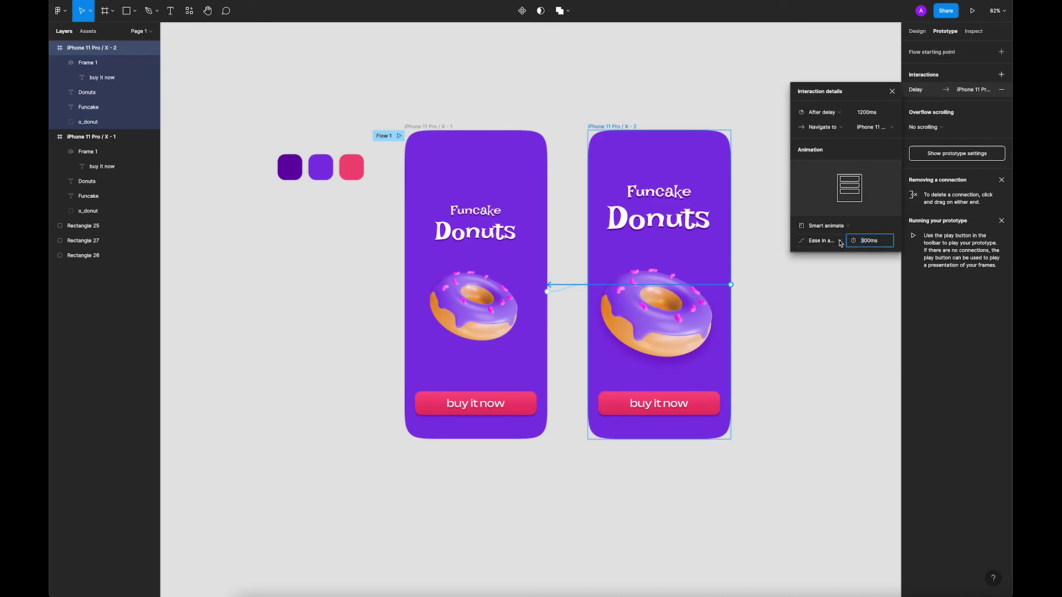
pyautogui.write('900')
pyautogui.press('Return')
pyautogui.click(892, 91)
pyautogui.click(819, 148)
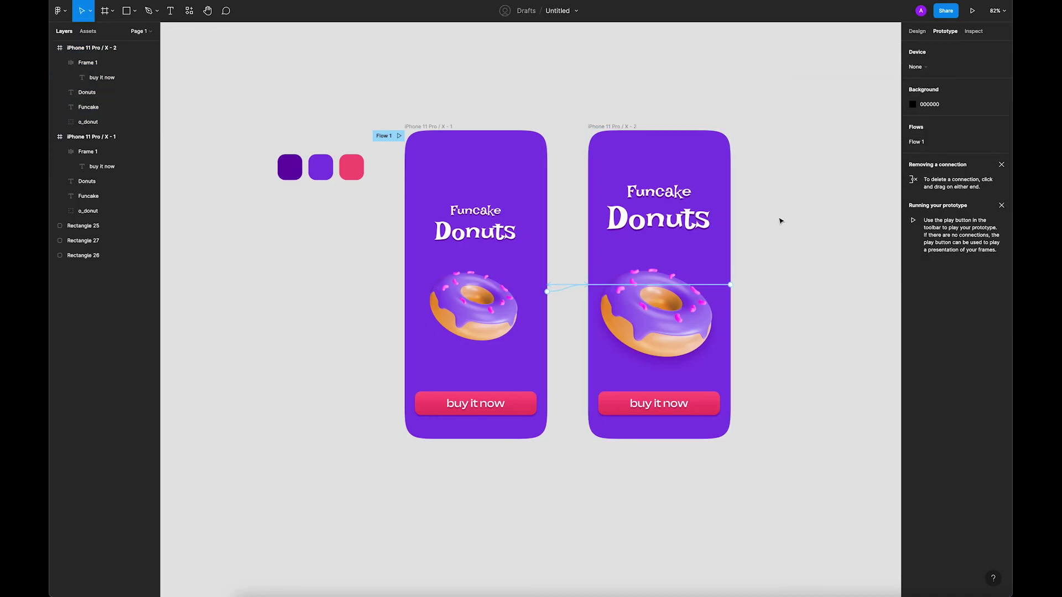
# Present the prototype from frame X-1 using Ctrl+Alt+Enter
pyautogui.click(423, 138)
pyautogui.hotkey('ctrl', 'alt', 'Return')
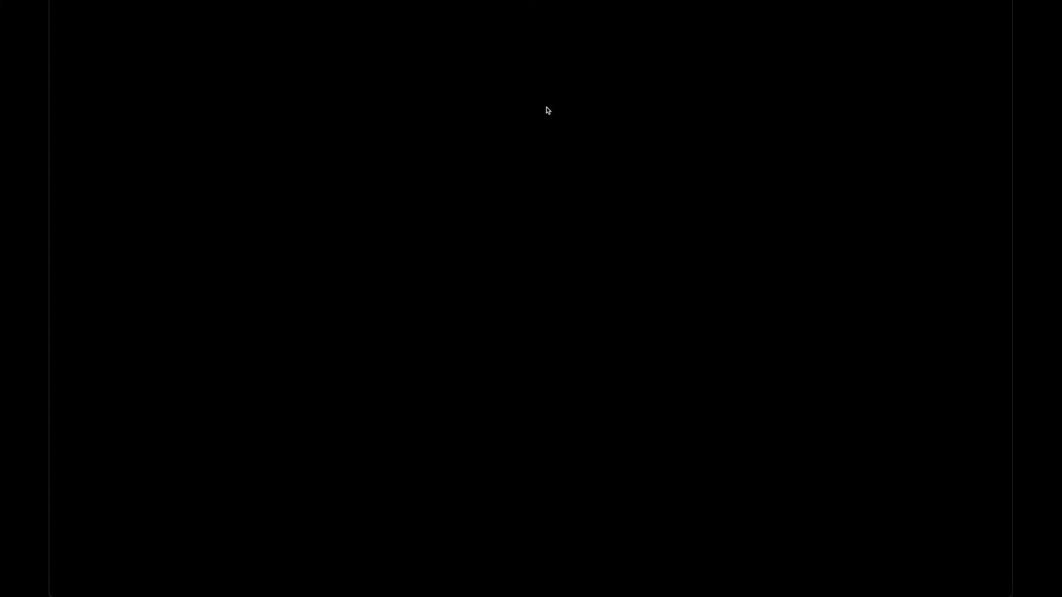